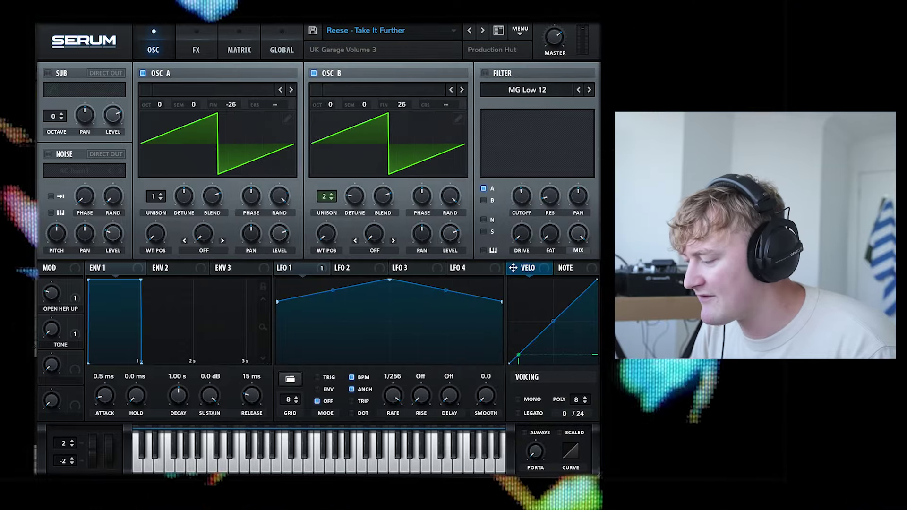
{"action": "left_click", "coordinate": [214, 89]}
{"action": "mouse_move", "coordinate": [214, 106]}
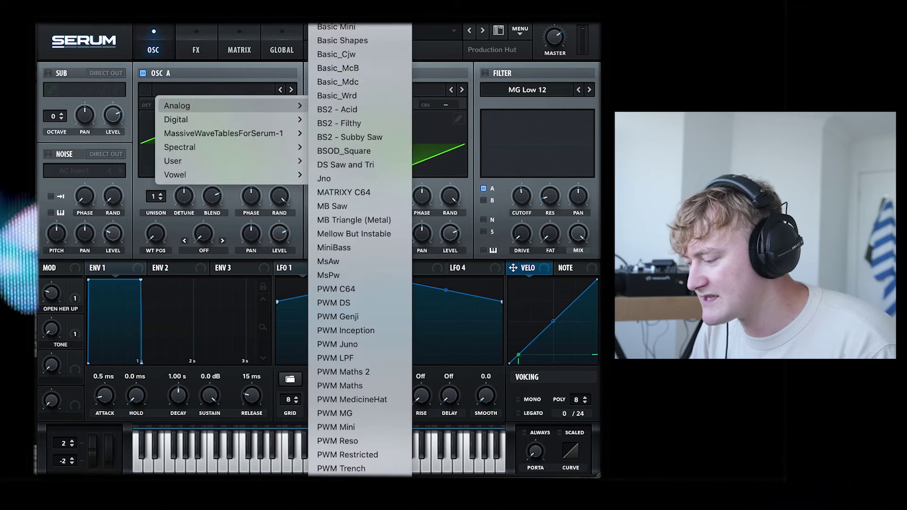
{"action": "key", "text": "Escape"}
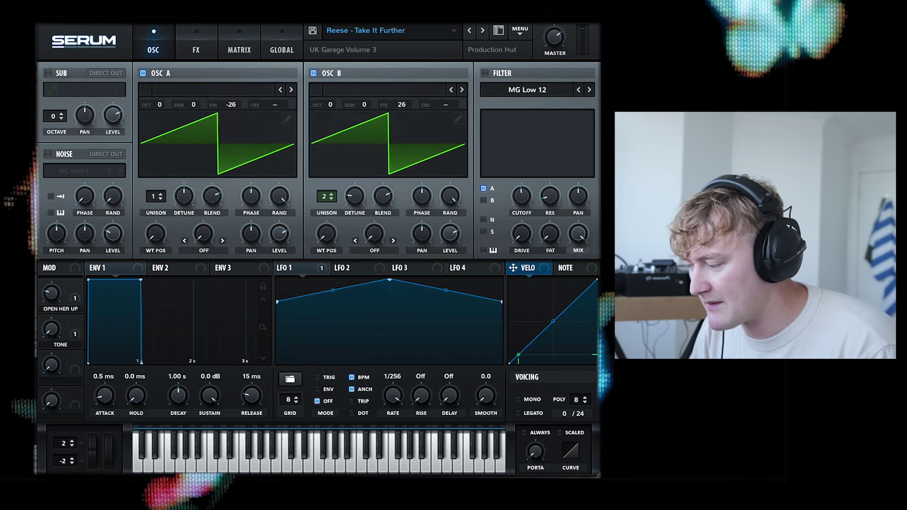
- Load the Analog wavetable Basic Shapes into oscillator A and raise its wavetable position to the saw shape
{"action": "left_click", "coordinate": [213, 90]}
{"action": "mouse_move", "coordinate": [213, 106]}
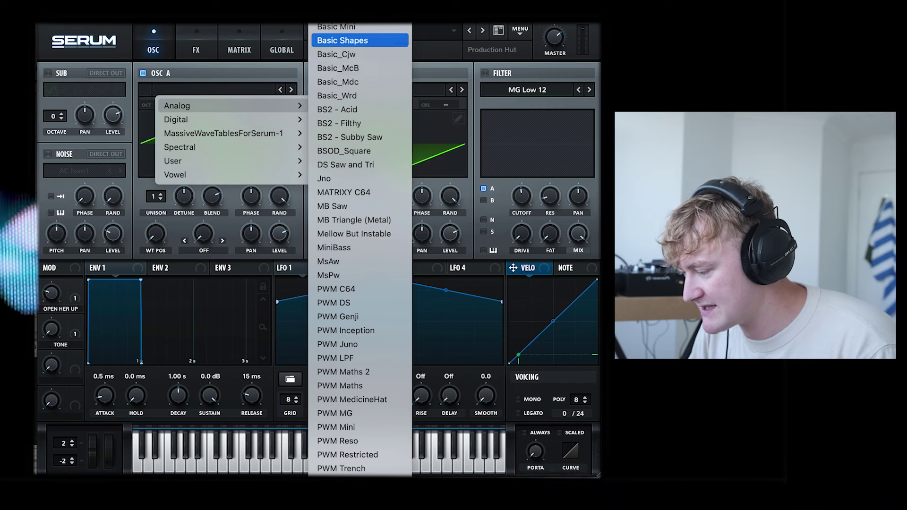
{"action": "left_click", "coordinate": [343, 41]}
{"action": "left_click_drag", "start_coordinate": [156, 234], "coordinate": [156, 221]}
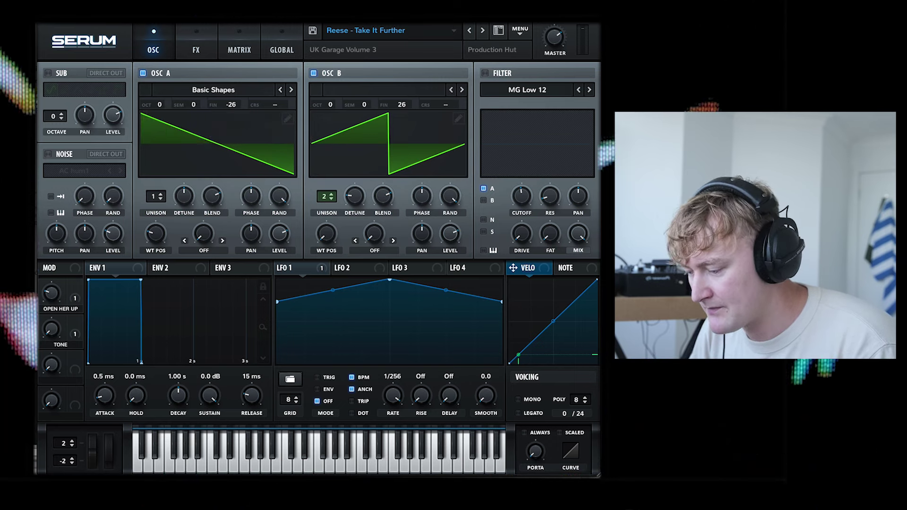
- Try oscillator B's fine tuning at 0 and adjust oscillator A's fine tuning to compare the detuned sound
{"action": "left_click_drag", "start_coordinate": [402, 104], "coordinate": [402, 116]}
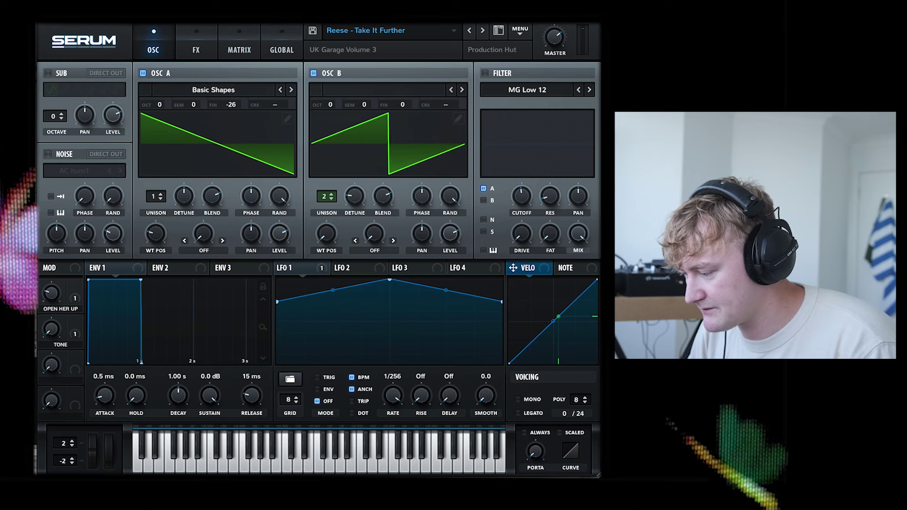
{"action": "mouse_move", "coordinate": [231, 104]}
{"action": "left_mouse_down"}
{"action": "mouse_move", "coordinate": [237, 92]}
{"action": "mouse_move", "coordinate": [231, 119]}
{"action": "left_mouse_up"}
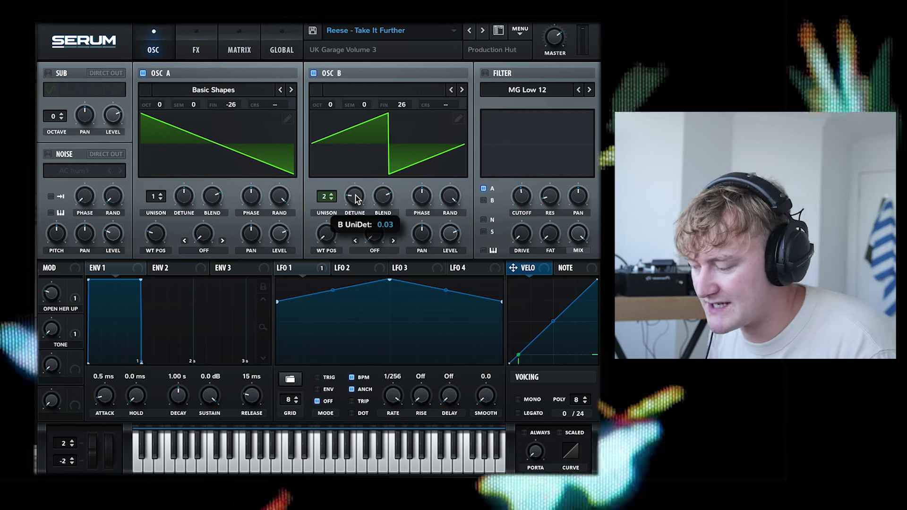
{"action": "left_click_drag", "start_coordinate": [188, 200], "coordinate": [188, 201]}
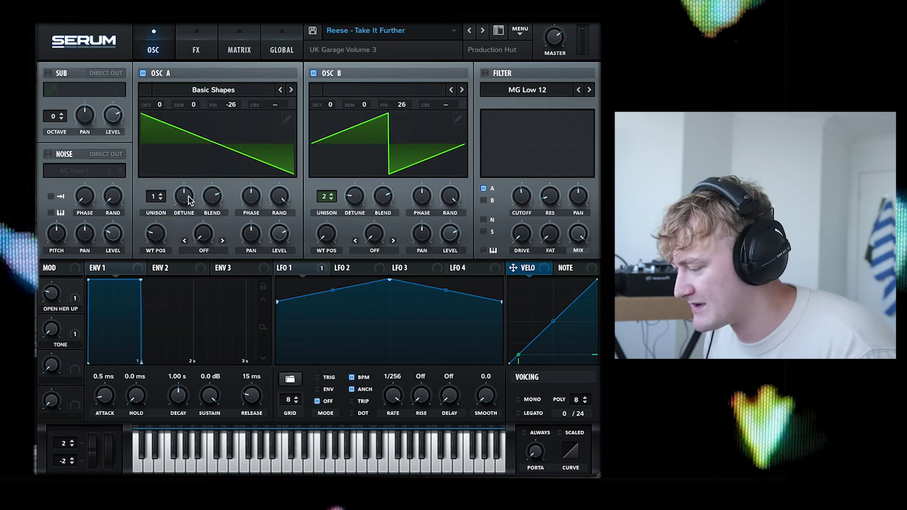
- Show the distortion effect, try it with its filter off, and return the filter to POST
{"action": "left_click", "coordinate": [197, 50]}
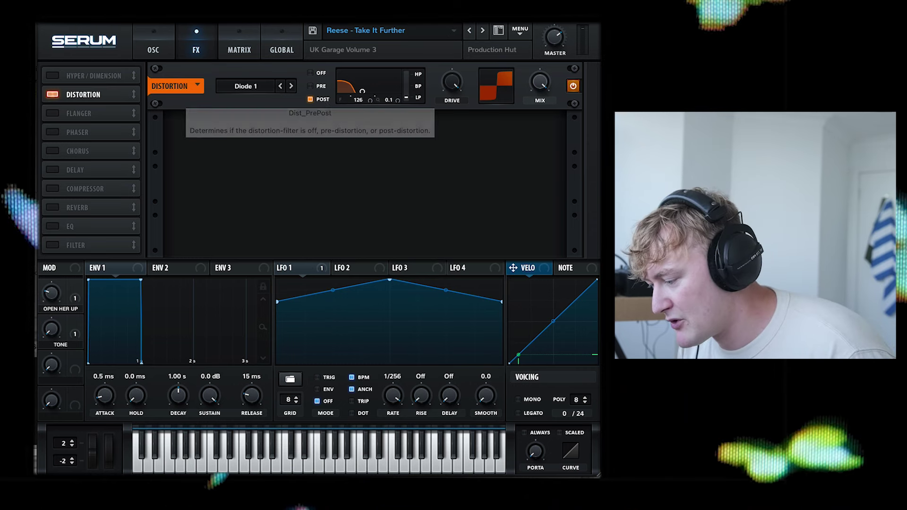
{"action": "left_click", "coordinate": [318, 74]}
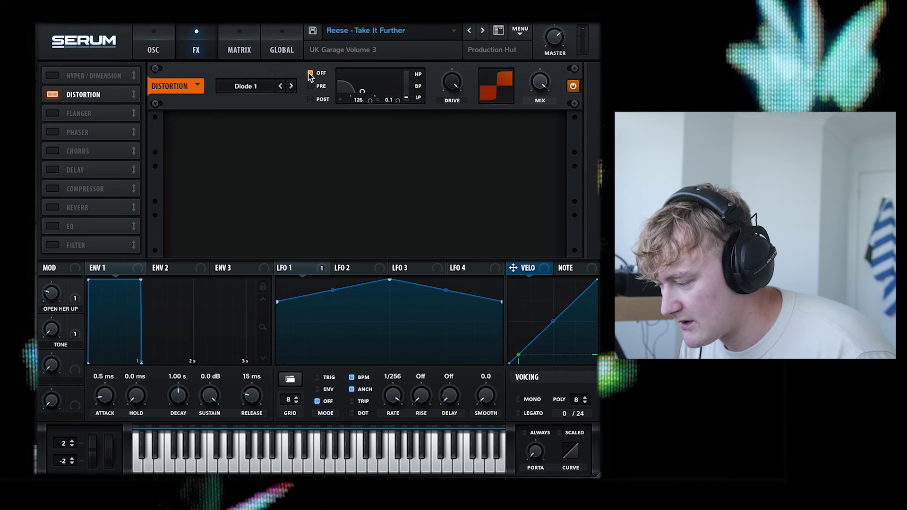
{"action": "left_click", "coordinate": [310, 100]}
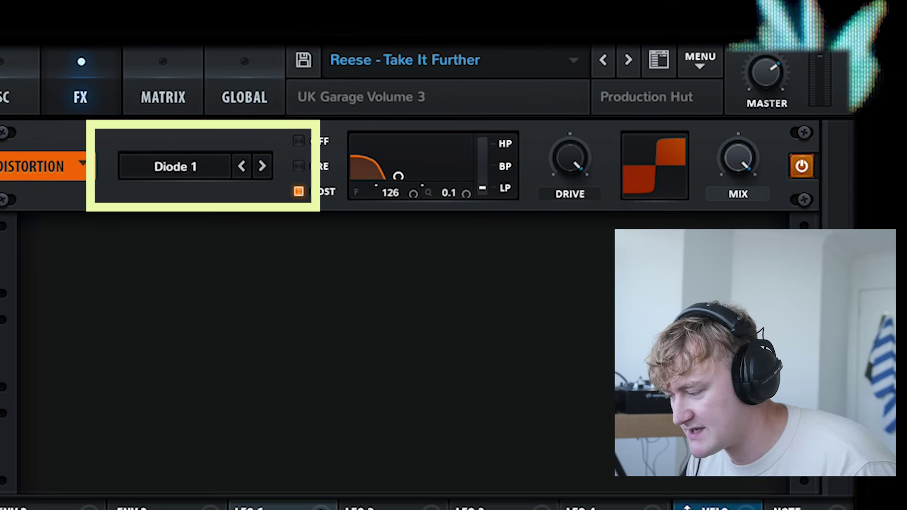
- Audition other distortion types in place of Diode 1, including SoftClip and Sin Fold
{"action": "left_click", "coordinate": [241, 166]}
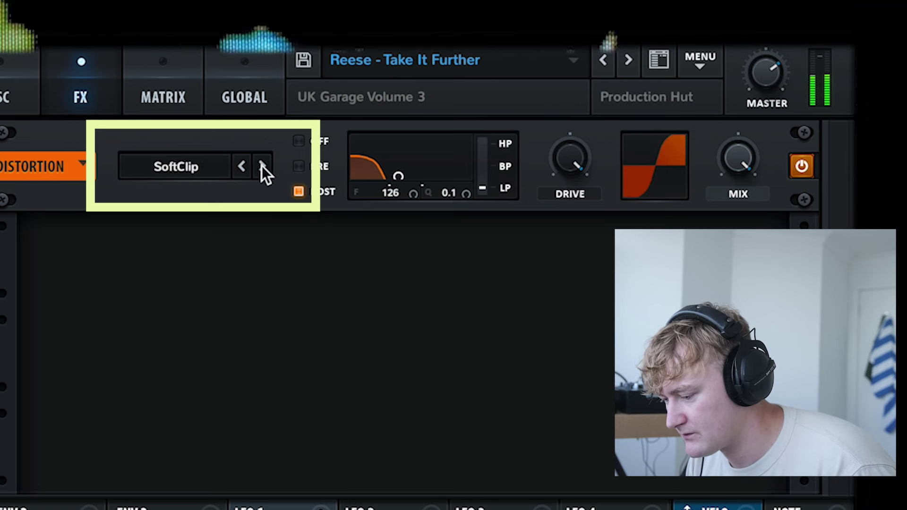
{"action": "left_click", "coordinate": [262, 166]}
{"action": "left_click", "coordinate": [262, 166]}
{"action": "left_click", "coordinate": [261, 165]}
{"action": "left_click", "coordinate": [262, 165]}
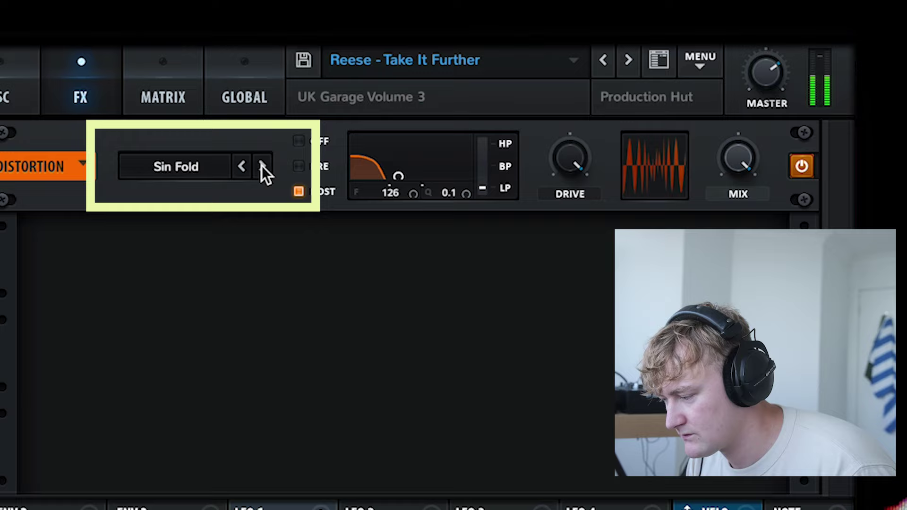
{"action": "left_click", "coordinate": [262, 165]}
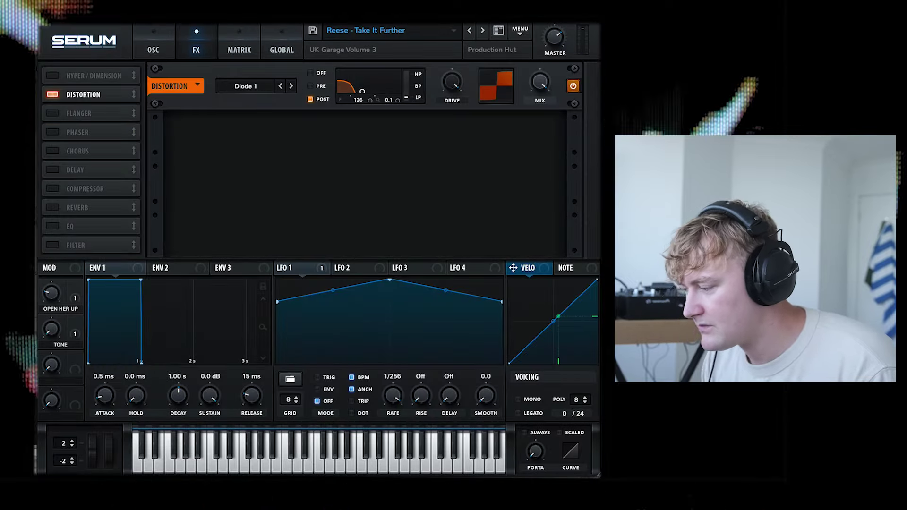
- Sweep the OPEN HER UP macro to audition the distortion filter and leave it at 29%
{"action": "left_click", "coordinate": [153, 49]}
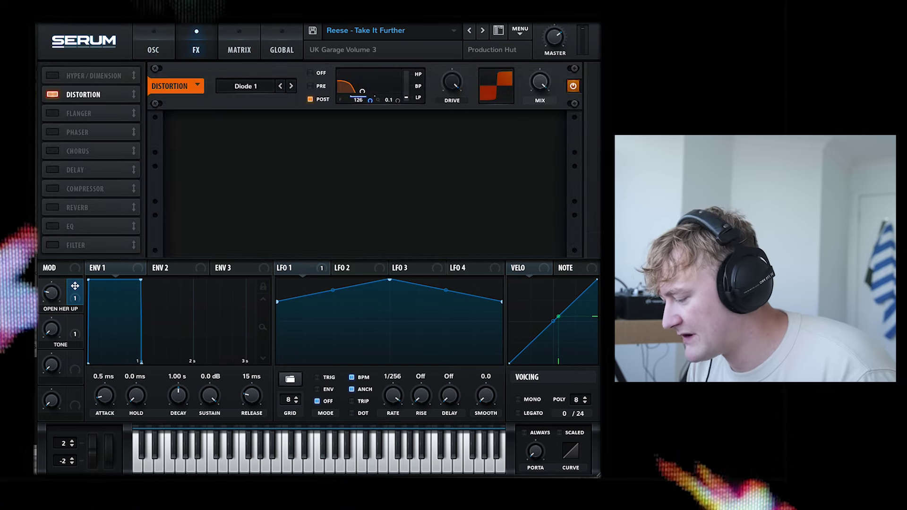
{"action": "mouse_move", "coordinate": [75, 285]}
{"action": "left_mouse_down"}
{"action": "mouse_move", "coordinate": [376, 149]}
{"action": "mouse_move", "coordinate": [365, 107]}
{"action": "mouse_move", "coordinate": [64, 312]}
{"action": "mouse_move", "coordinate": [90, 284]}
{"action": "left_mouse_up"}
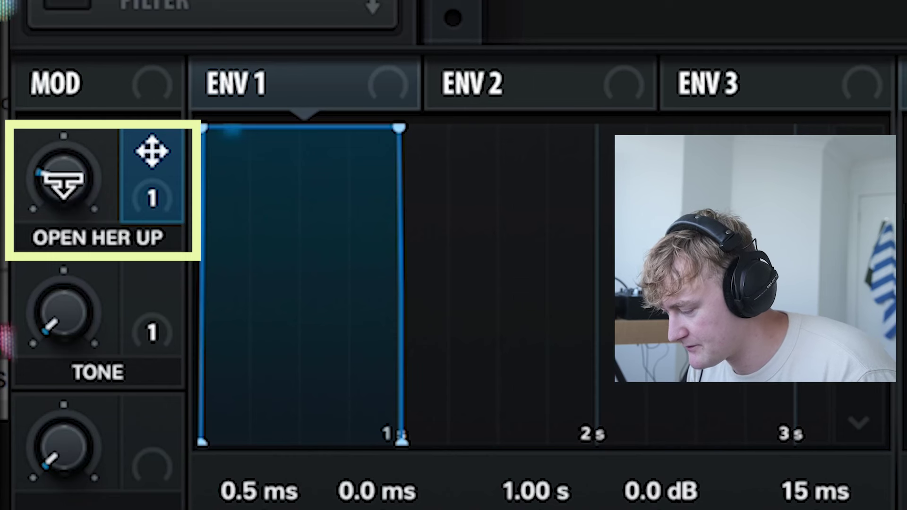
{"action": "left_click_drag", "start_coordinate": [63, 185], "coordinate": [63, 175]}
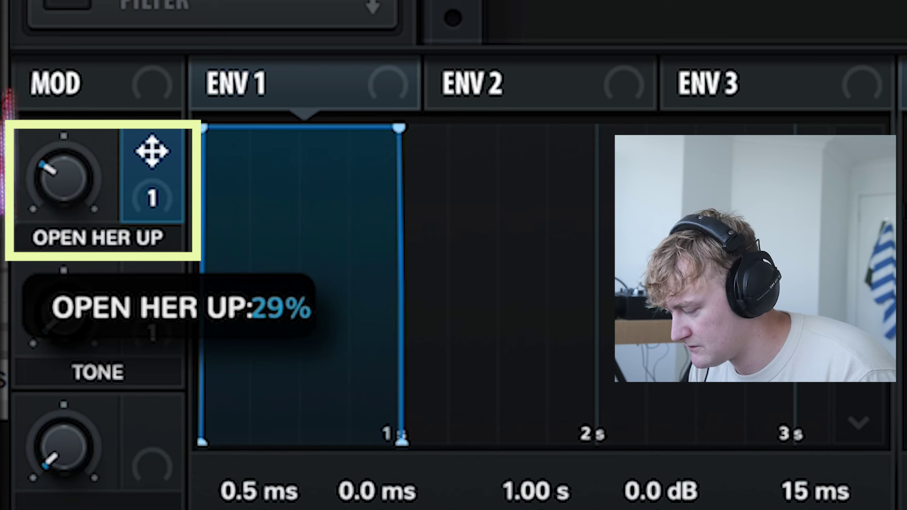
{"action": "left_click_drag", "start_coordinate": [62, 178], "coordinate": [63, 176]}
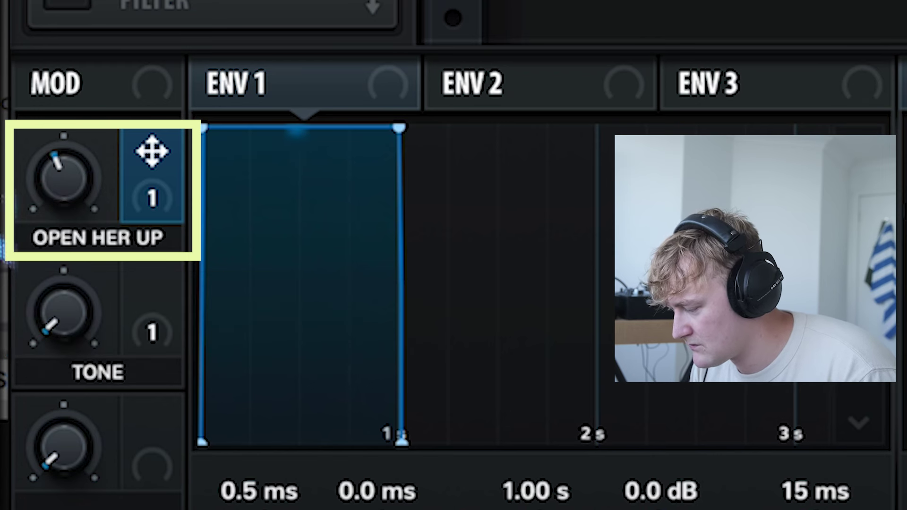
{"action": "left_click_drag", "start_coordinate": [62, 178], "coordinate": [63, 173]}
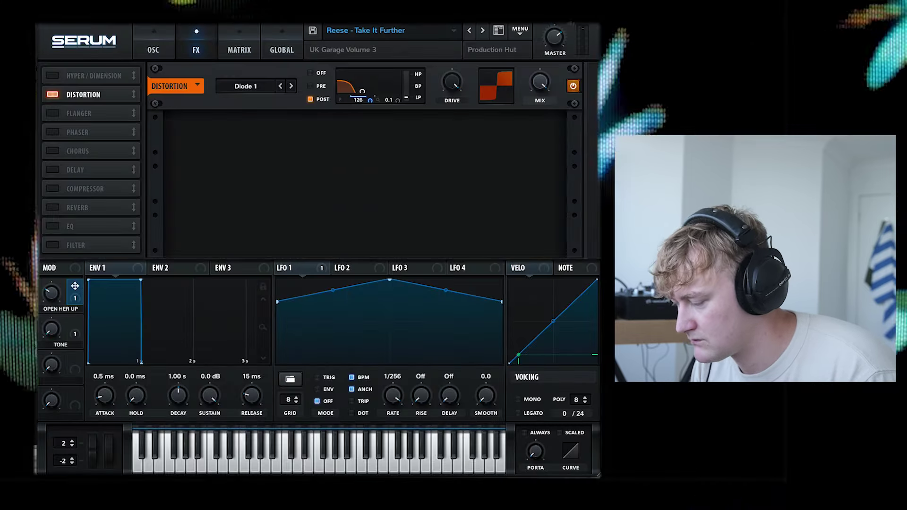
- Switch to Ableton Live, search the audio effects for "mono" and add Utility to the Reese track
{"action": "mouse_move", "coordinate": [137, 192]}
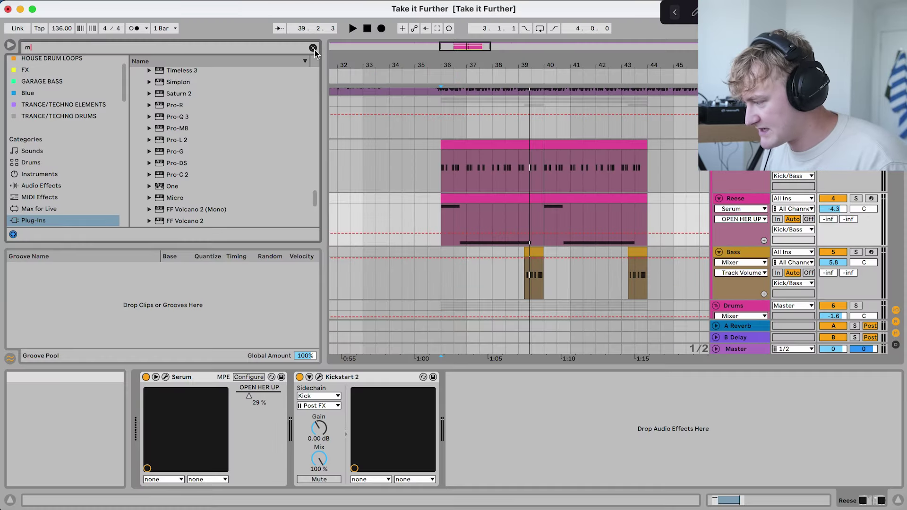
{"action": "type", "text": "ono"}
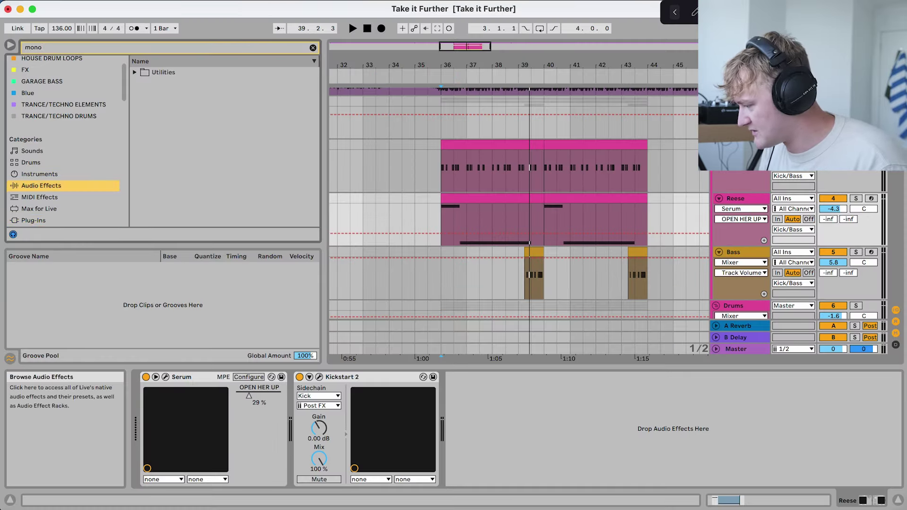
{"action": "left_click", "coordinate": [135, 72]}
{"action": "left_click", "coordinate": [167, 84]}
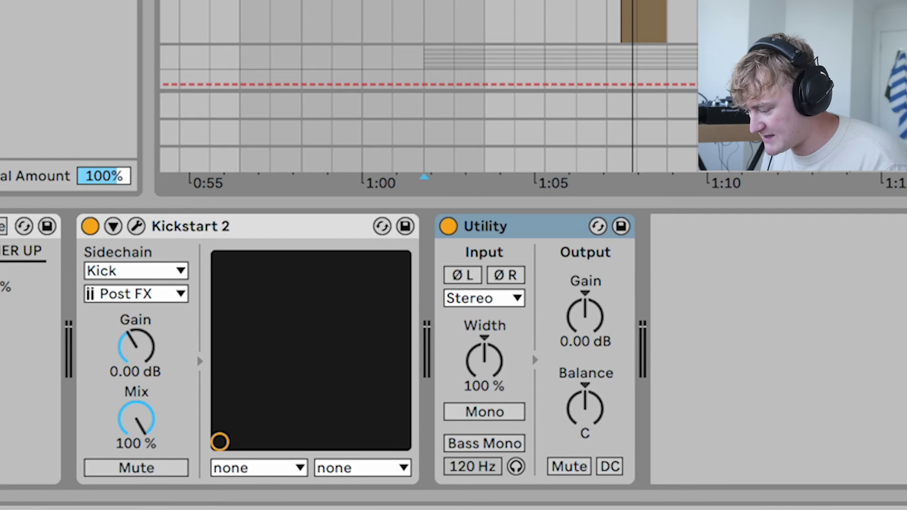
- Enable Bass Mono in Utility and set its frequency to 200 Hz
{"action": "left_click", "coordinate": [484, 444]}
{"action": "left_click", "coordinate": [483, 465]}
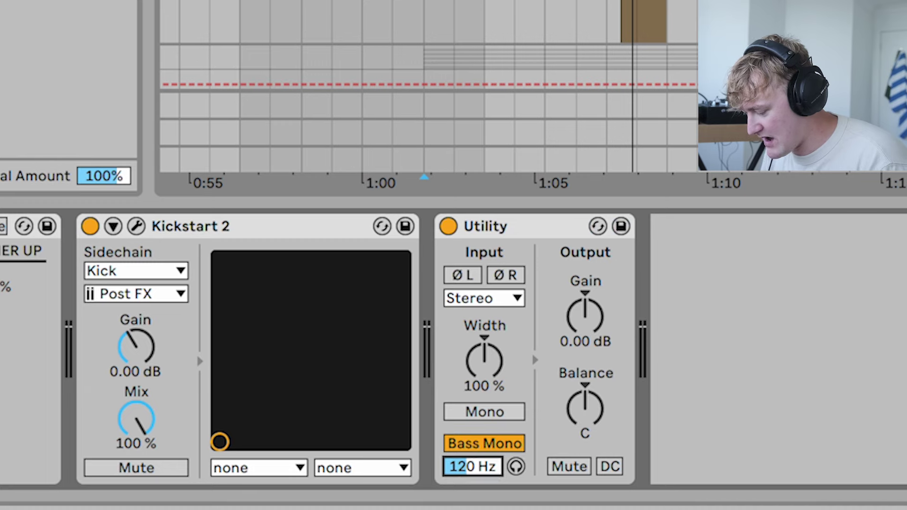
{"action": "type", "text": "200"}
{"action": "key", "text": "Return"}
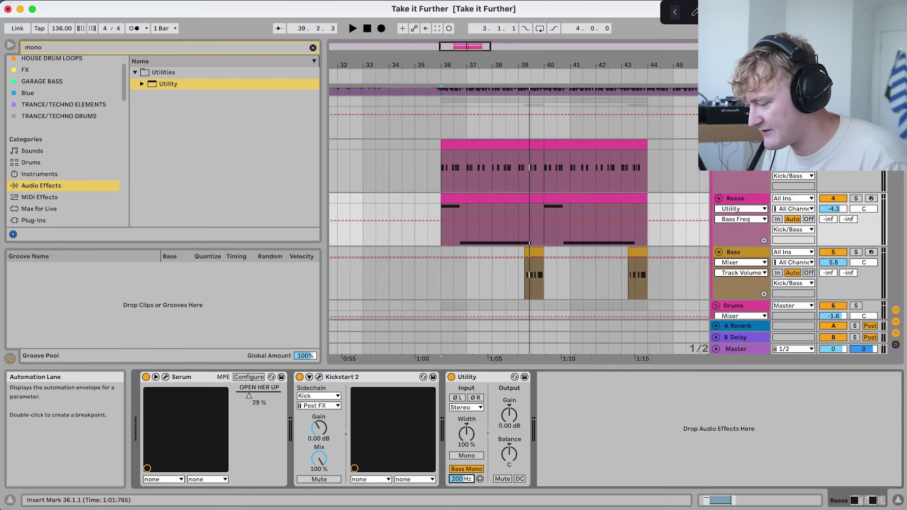
- Play the arrangement and move Utility between Serum and Kickstart 2 in the Reese device chain
{"action": "key", "text": "space"}
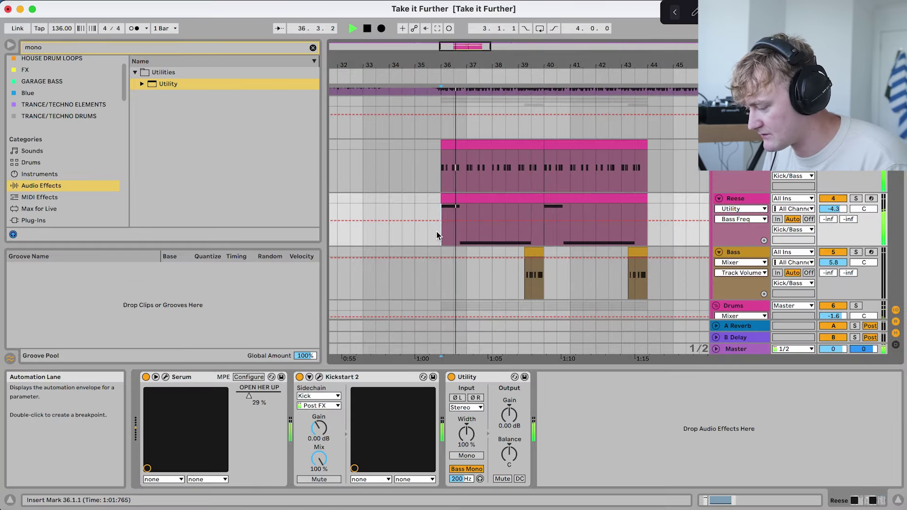
{"action": "left_click", "coordinate": [481, 380]}
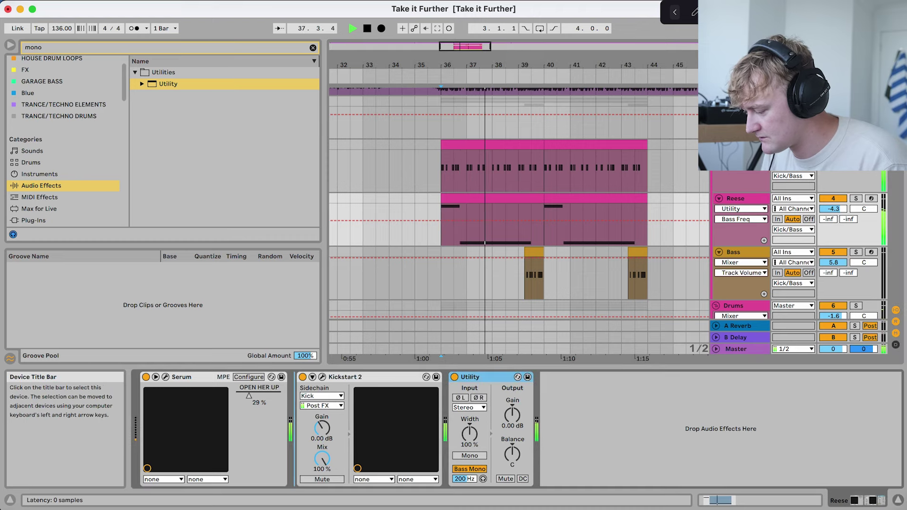
{"action": "left_click_drag", "start_coordinate": [481, 380], "coordinate": [321, 392]}
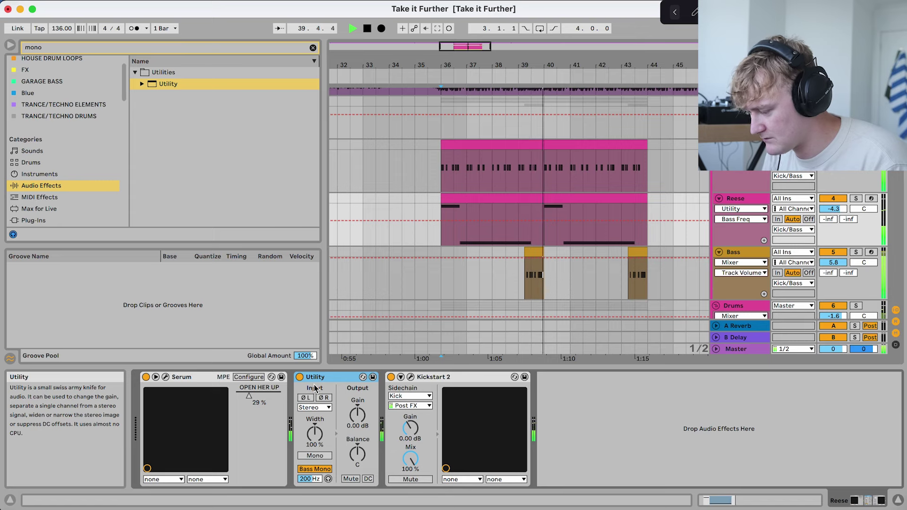
- Open Kickstart 2 on the Reese track and examine its audio trigger, band mode and band frequency
{"action": "left_click", "coordinate": [410, 377]}
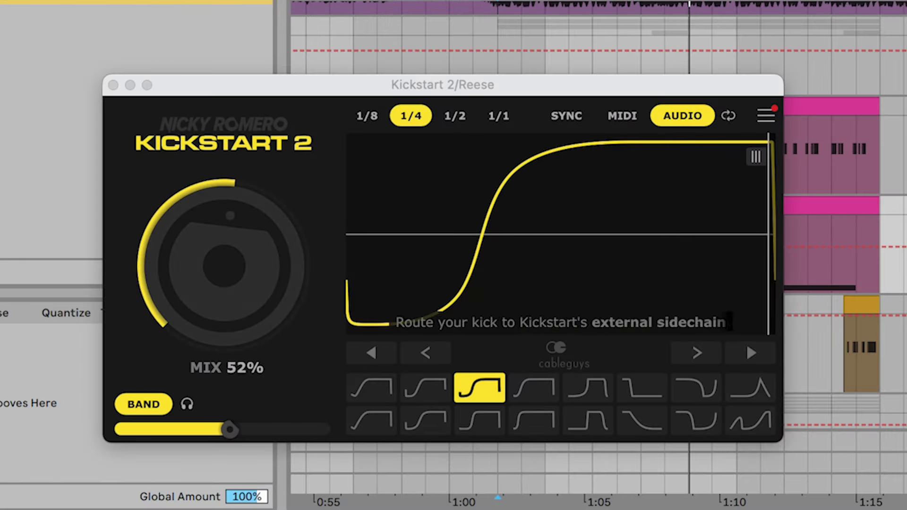
{"action": "left_click", "coordinate": [682, 116]}
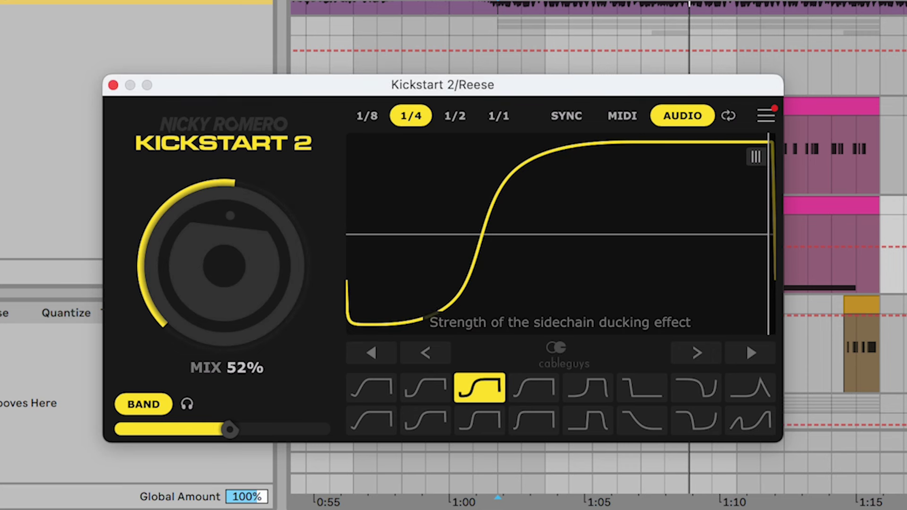
{"action": "left_click", "coordinate": [150, 405]}
{"action": "left_click", "coordinate": [150, 404]}
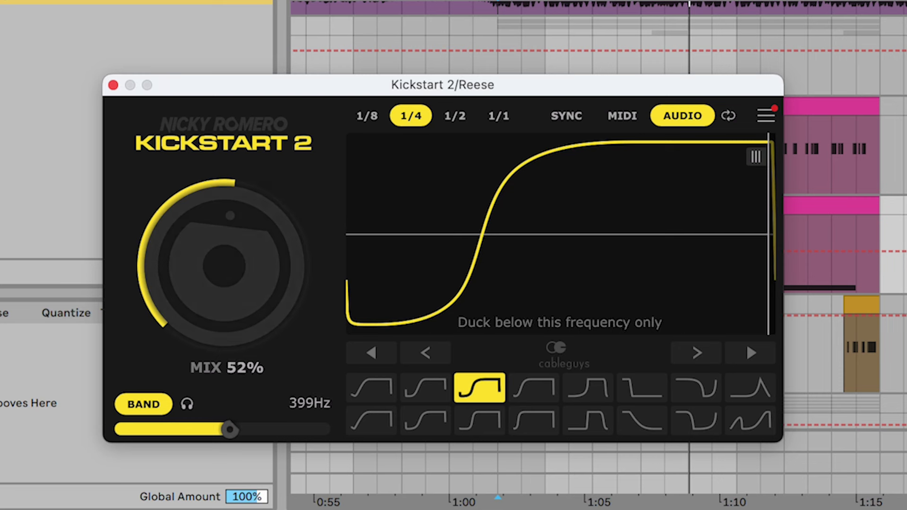
{"action": "mouse_move", "coordinate": [230, 430]}
{"action": "left_mouse_down"}
{"action": "mouse_move", "coordinate": [285, 430]}
{"action": "mouse_move", "coordinate": [212, 430]}
{"action": "left_mouse_up"}
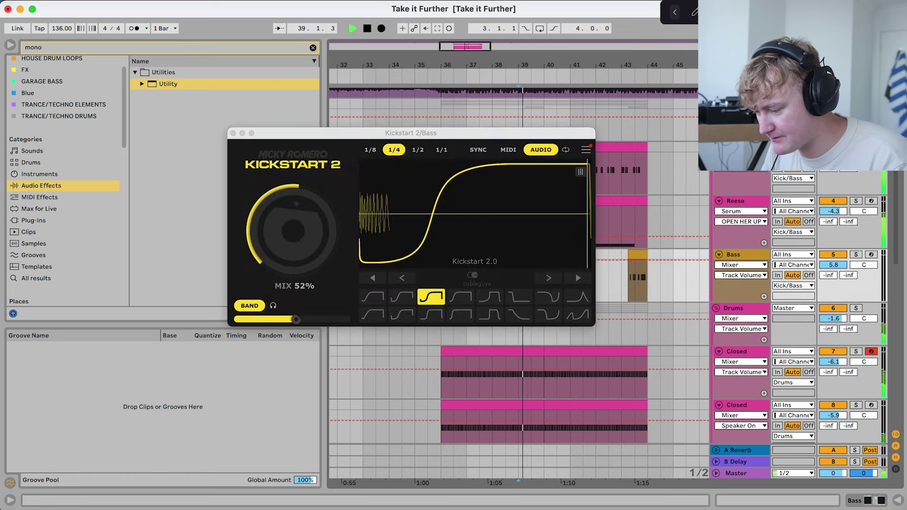
- Audition the Bass track in solo, return to the full mix and close its Kickstart 2 window
{"action": "left_click", "coordinate": [855, 254]}
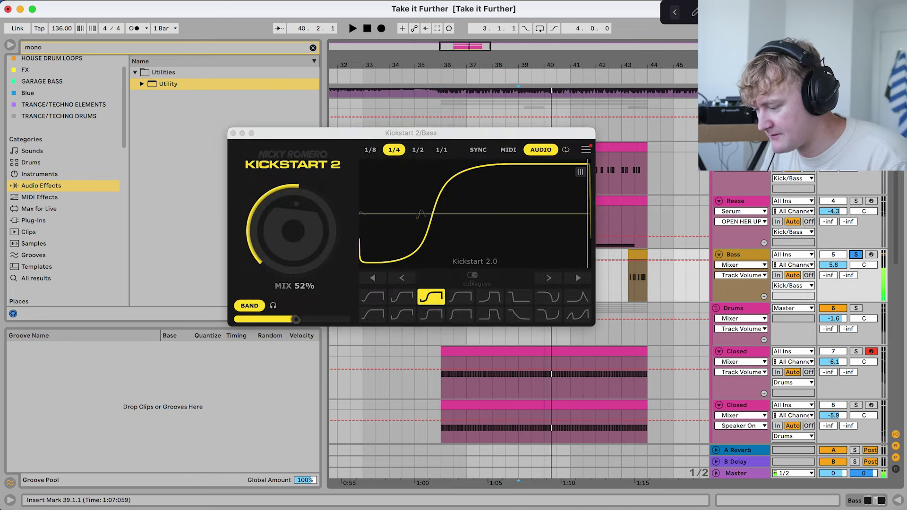
{"action": "key", "text": "space"}
{"action": "key", "text": "space"}
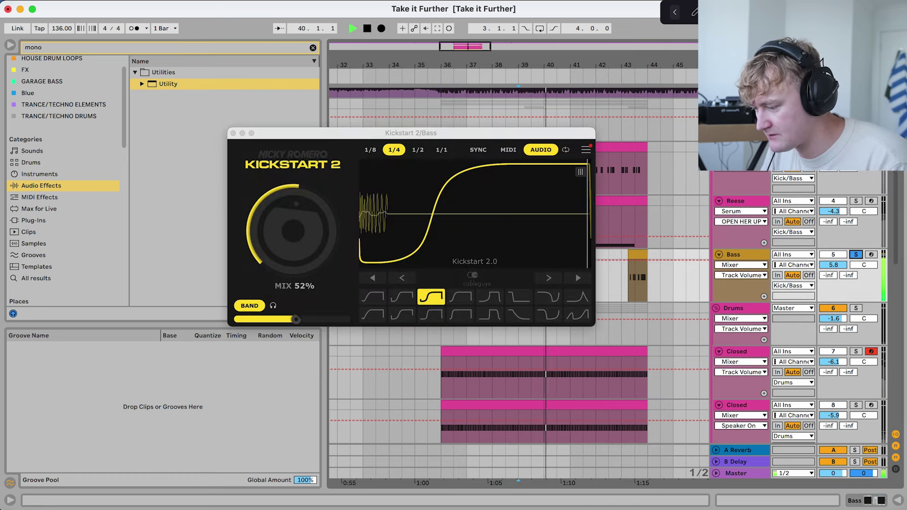
{"action": "left_click", "coordinate": [855, 255]}
{"action": "left_click", "coordinate": [233, 133]}
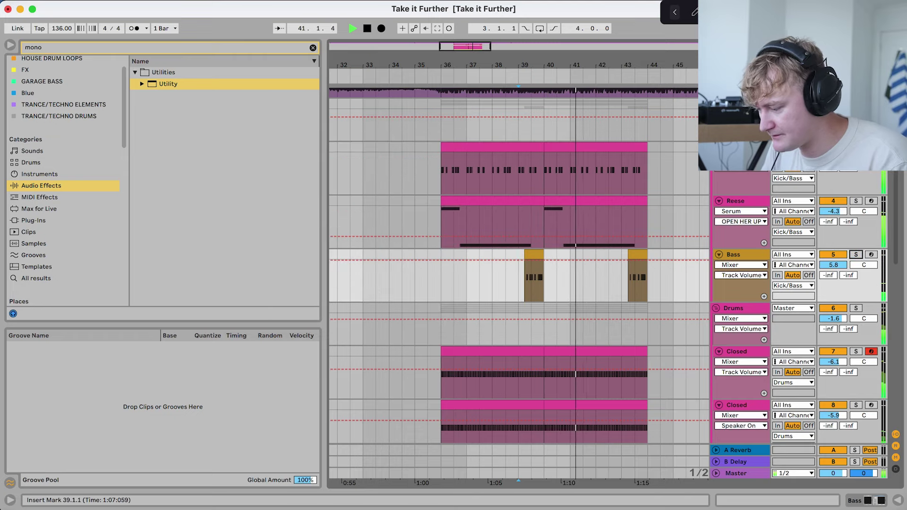
- Stop playback and open the first Reese clip in the note editor to view its low E0 note
{"action": "key", "text": "space"}
{"action": "double_click", "coordinate": [525, 201]}
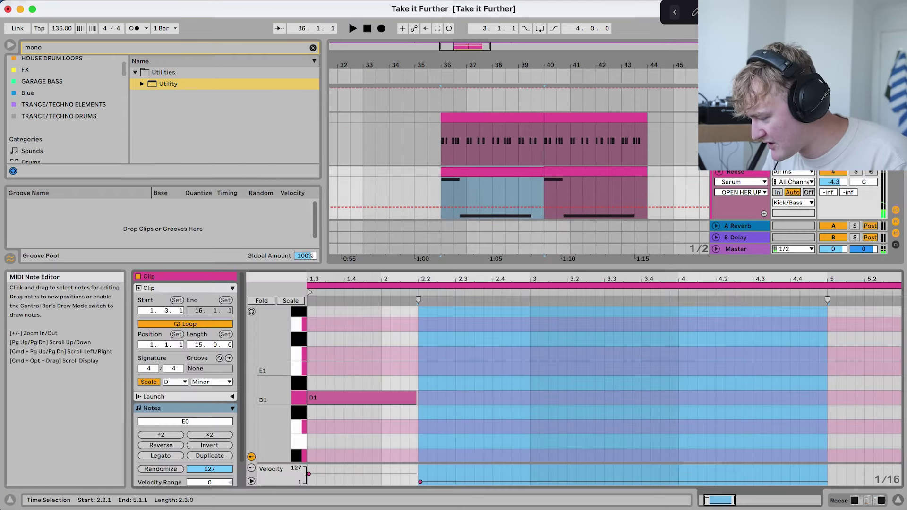
{"action": "scroll", "coordinate": [389, 366], "scroll_direction": "down", "scroll_amount": 4}
{"action": "scroll", "coordinate": [389, 364], "scroll_direction": "down", "scroll_amount": 2}
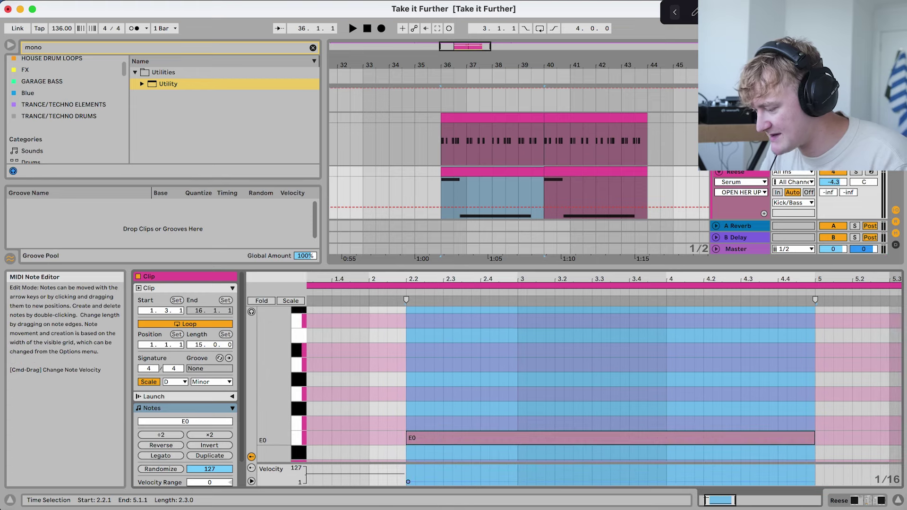
- Open the first Bass clip, at bar 39, in the note editor to examine its C3 note pattern
{"action": "scroll", "coordinate": [503, 154], "scroll_direction": "down", "scroll_amount": 3}
{"action": "scroll", "coordinate": [502, 154], "scroll_direction": "down", "scroll_amount": 2}
{"action": "left_click", "coordinate": [544, 150]}
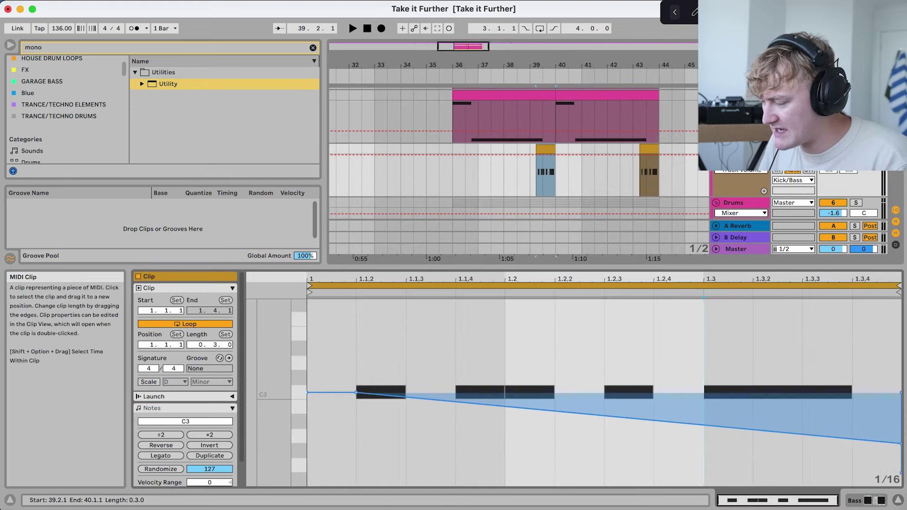
{"action": "left_click", "coordinate": [704, 352]}
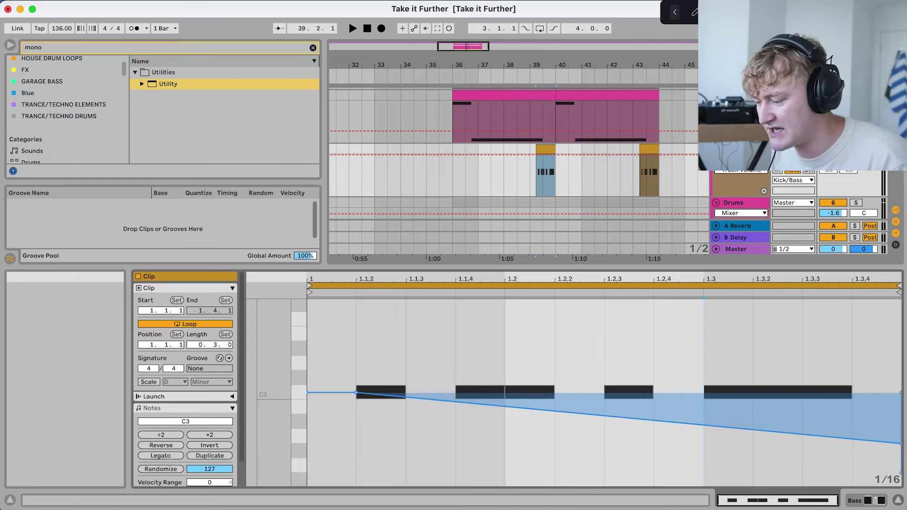
- Open the Serum plug-in from the Bass track's device chain and move its window clear of the transport
{"action": "double_click", "coordinate": [738, 149]}
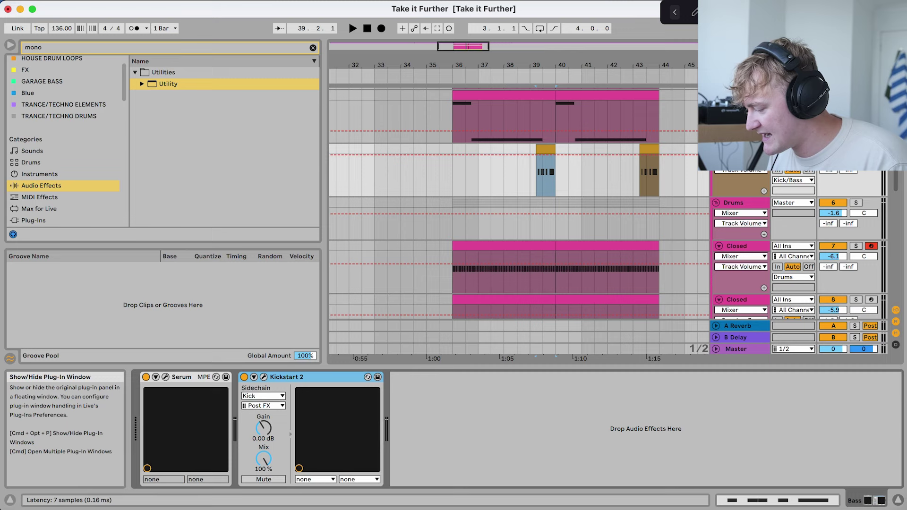
{"action": "left_click", "coordinate": [166, 376]}
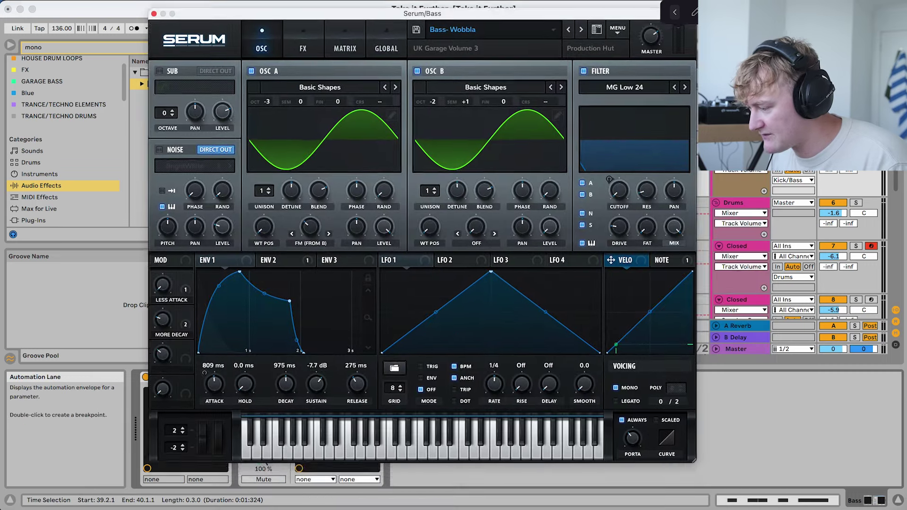
{"action": "left_click_drag", "start_coordinate": [302, 14], "coordinate": [305, 39]}
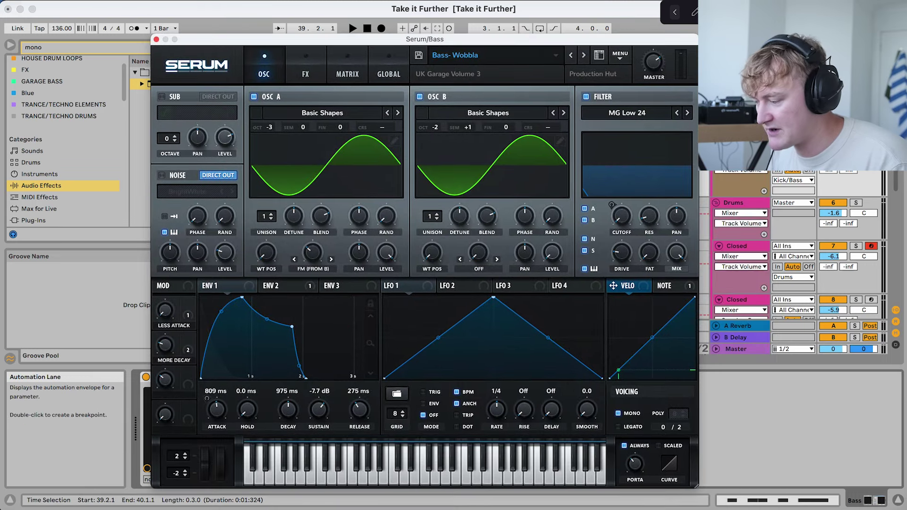
- Audition the Bass phrase with Serum's Bass- Where's the food? preset, repositioning the plug-in window
{"action": "key", "text": "space"}
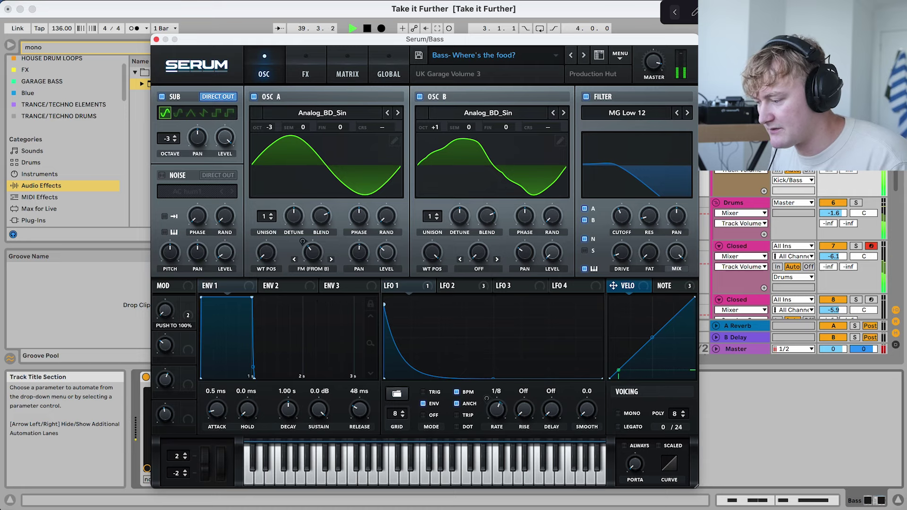
{"action": "key", "text": "space"}
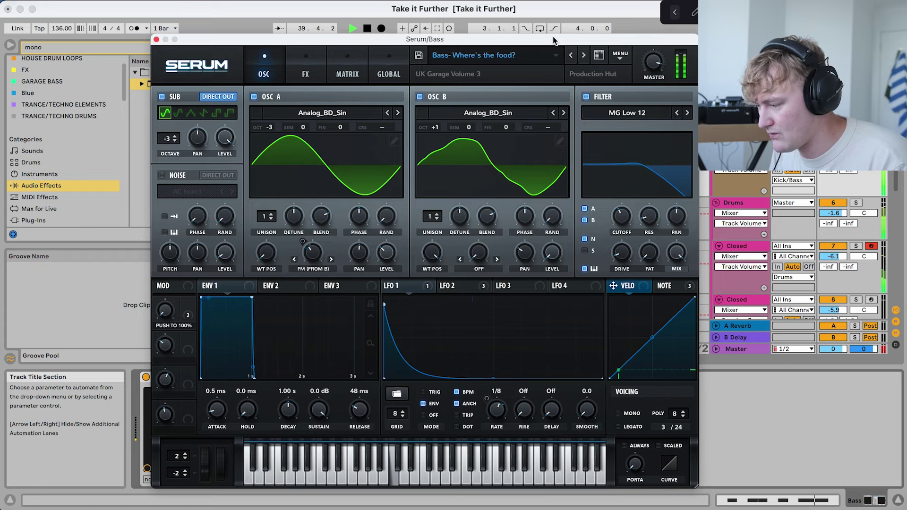
{"action": "key", "text": "space"}
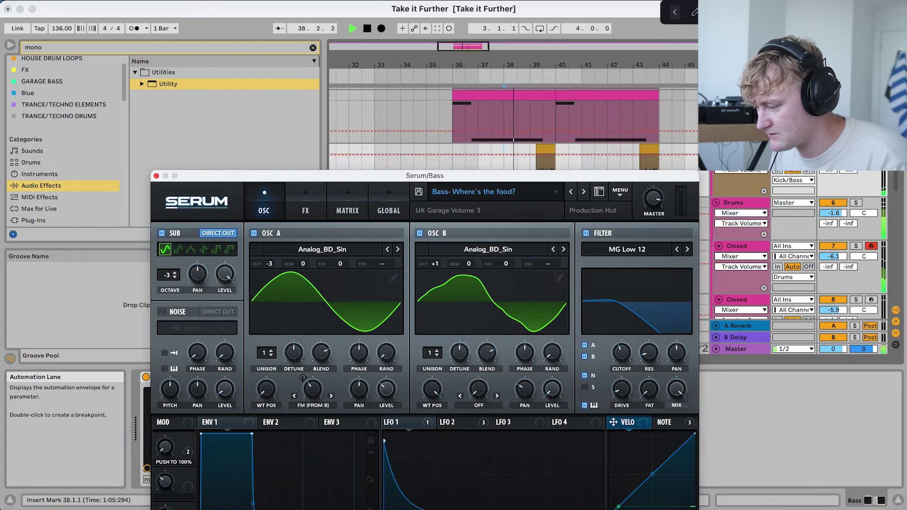
{"action": "left_click_drag", "start_coordinate": [510, 176], "coordinate": [502, 41]}
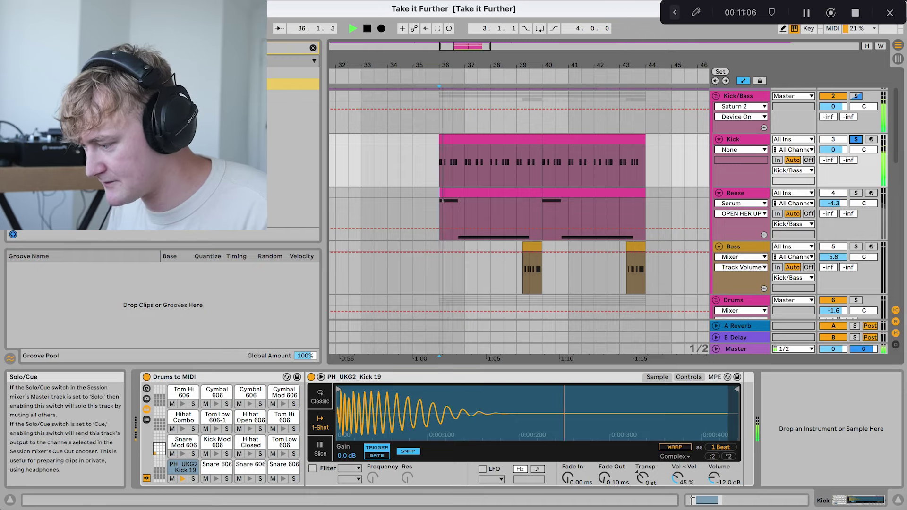
- View the first Kick clip's note pattern and return to the Kick track's drum rack
{"action": "double_click", "coordinate": [491, 139]}
{"action": "scroll", "coordinate": [492, 401], "scroll_direction": "down", "scroll_amount": 1}
{"action": "scroll", "coordinate": [477, 424], "scroll_direction": "down", "scroll_amount": 5}
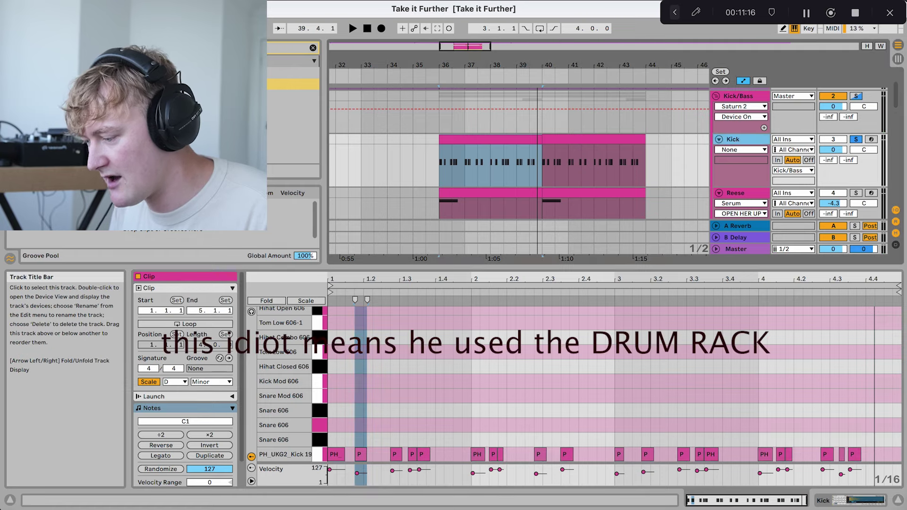
{"action": "double_click", "coordinate": [733, 139]}
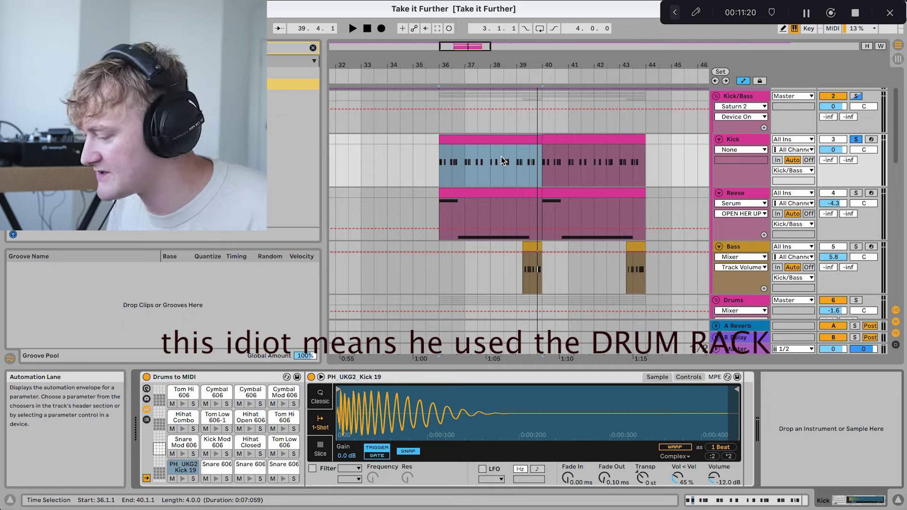
- Open the Saturn 2 plug-in from the Kick/Bass group's device chain
{"action": "scroll", "coordinate": [503, 161], "scroll_direction": "down", "scroll_amount": 6}
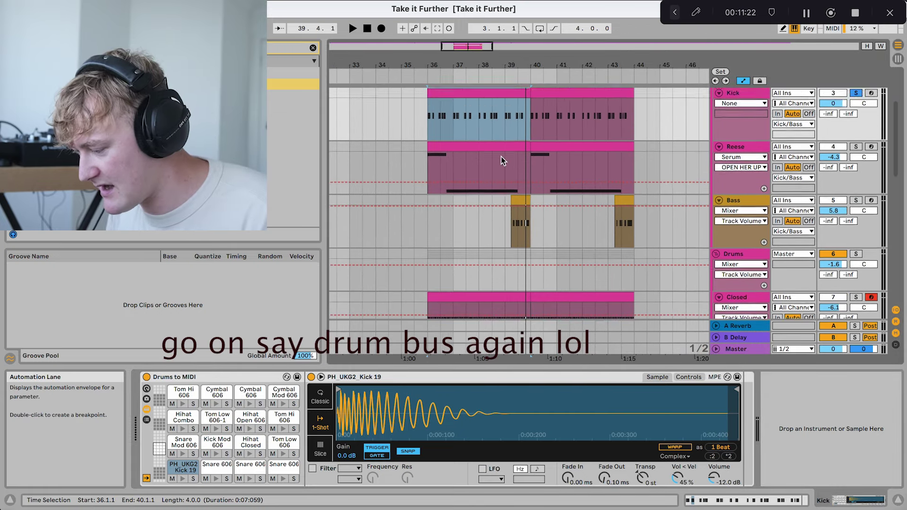
{"action": "scroll", "coordinate": [501, 161], "scroll_direction": "up", "scroll_amount": 7}
{"action": "left_click", "coordinate": [734, 171]}
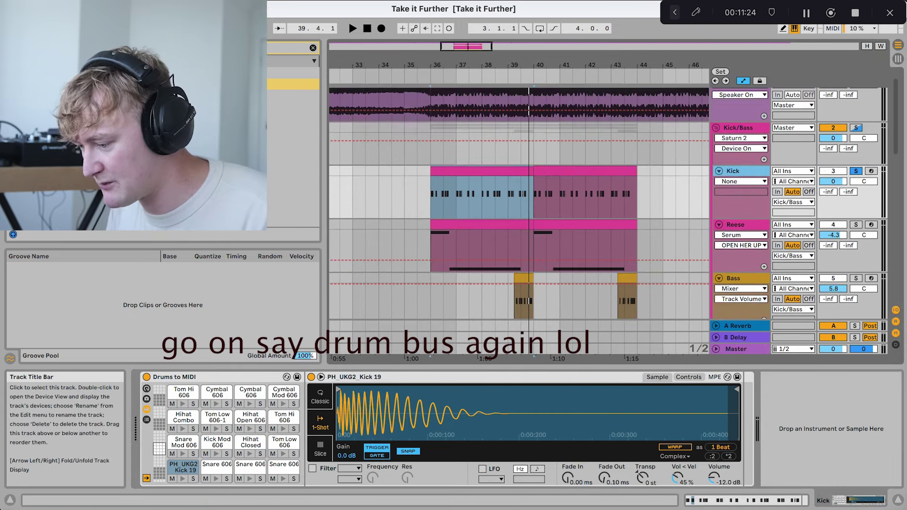
{"action": "left_click", "coordinate": [736, 108]}
{"action": "left_click", "coordinate": [738, 128]}
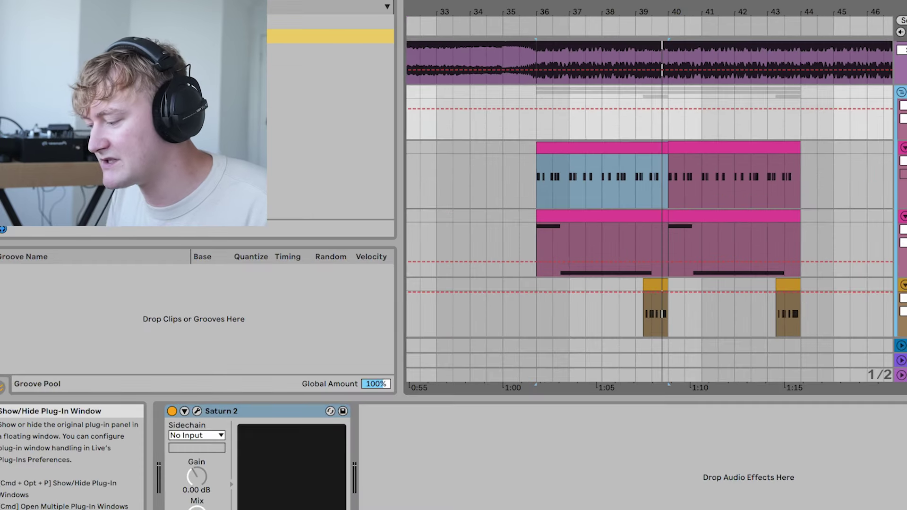
{"action": "left_click", "coordinate": [166, 377]}
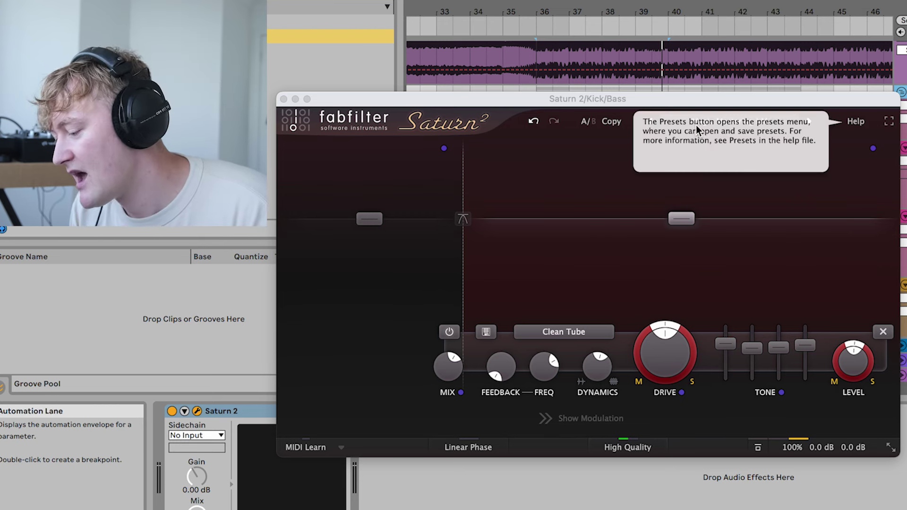
- Examine Saturn 2's preset list for the Magic Mastering bM preset and close the plug-in window
{"action": "left_click", "coordinate": [696, 125]}
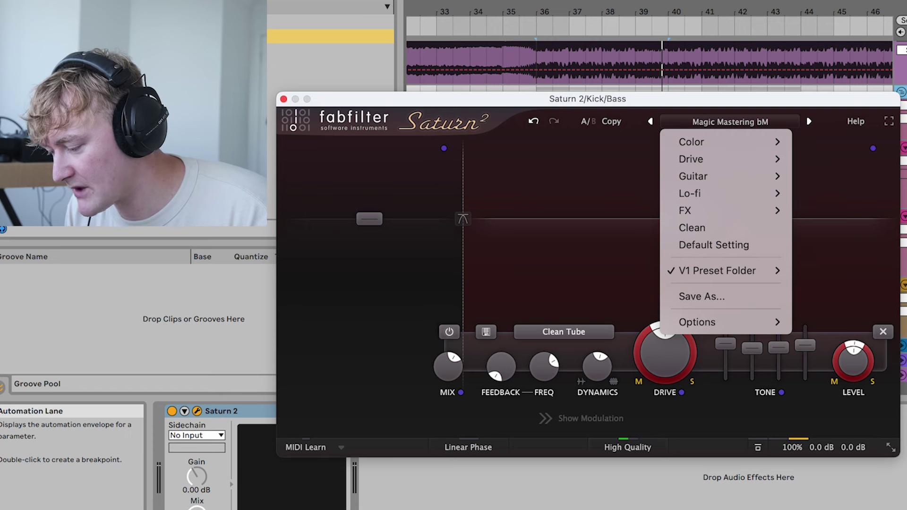
{"action": "mouse_move", "coordinate": [723, 271]}
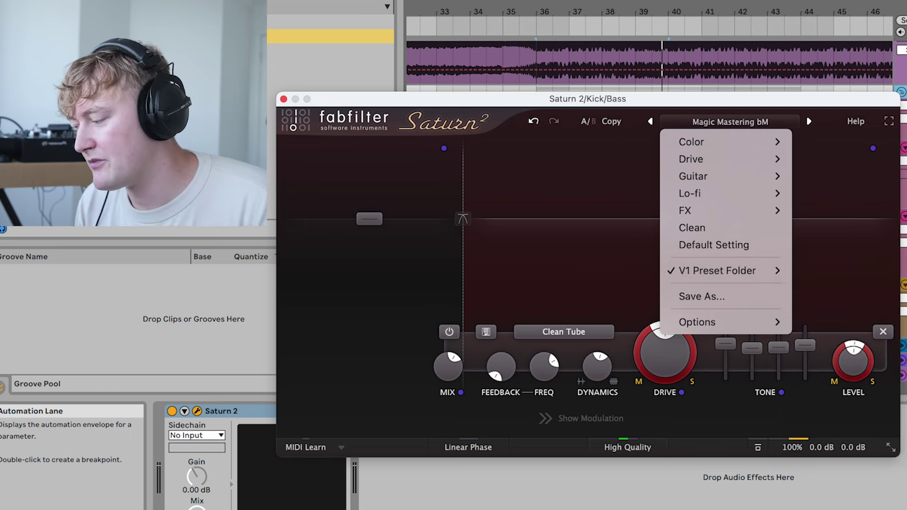
{"action": "left_click", "coordinate": [283, 99]}
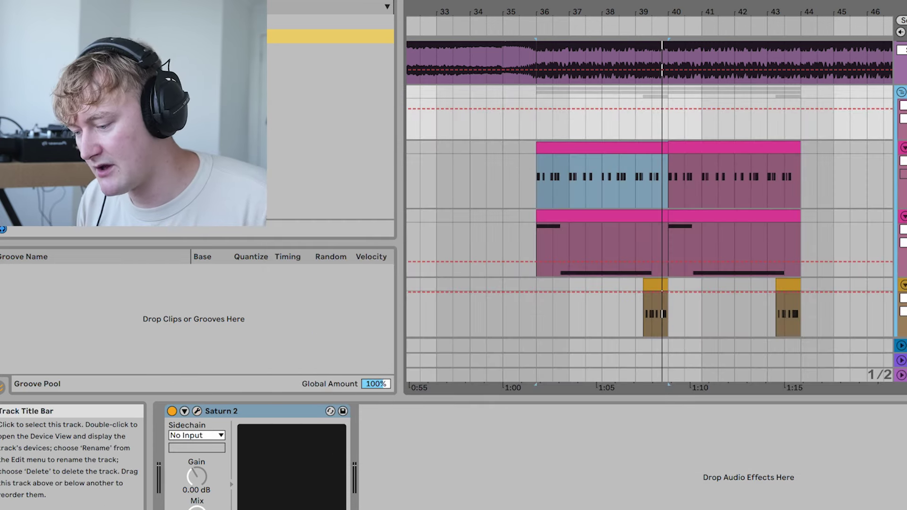
- Solo the Kick/Bass group, play from bar 37 and compare the sound with Saturn 2 off and on
{"action": "left_click", "coordinate": [856, 128]}
{"action": "left_click", "coordinate": [569, 122]}
{"action": "key", "text": "space"}
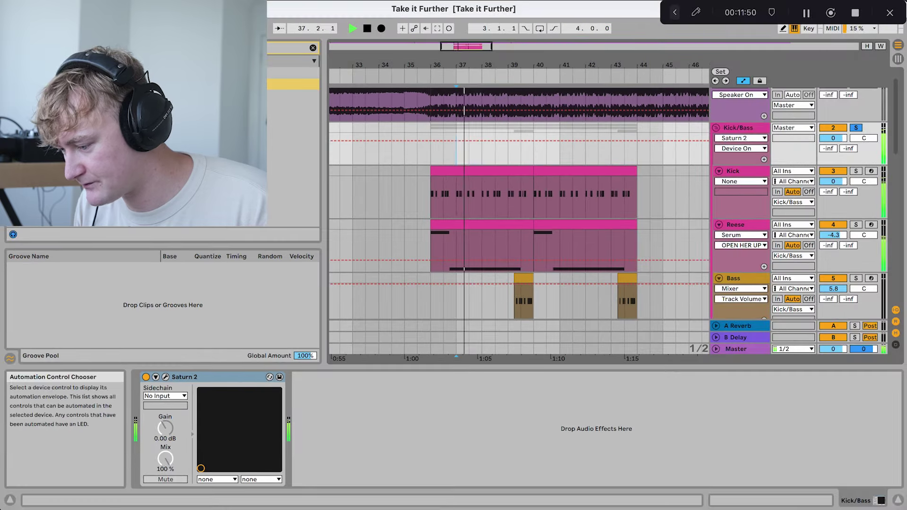
{"action": "left_click", "coordinate": [146, 377]}
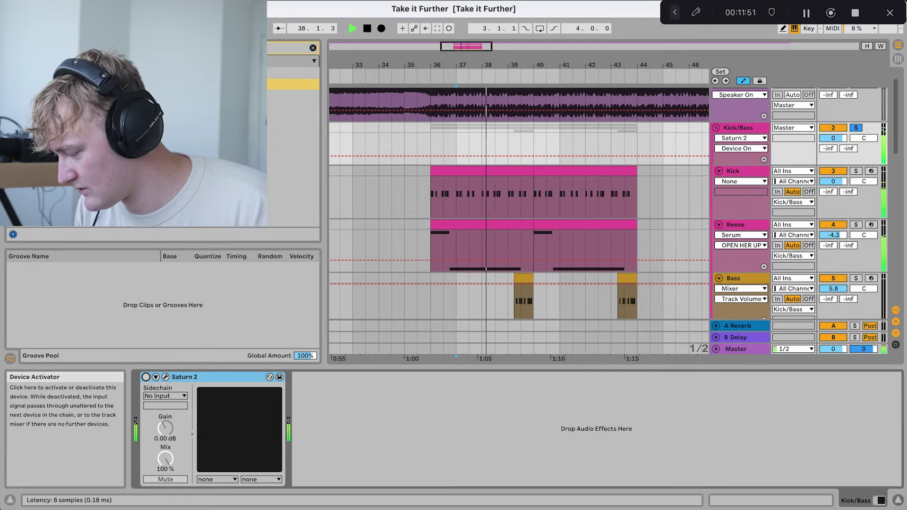
{"action": "left_click", "coordinate": [146, 377]}
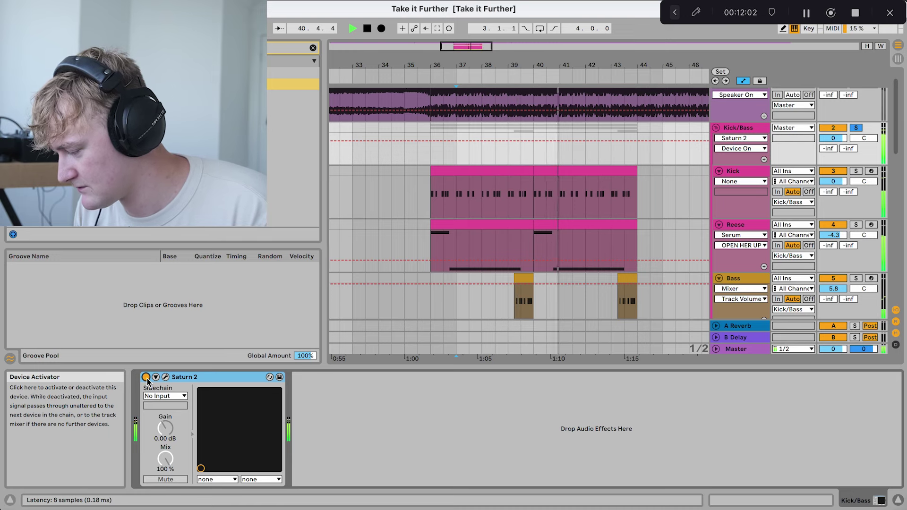
{"action": "left_click", "coordinate": [147, 378]}
{"action": "left_click", "coordinate": [146, 378]}
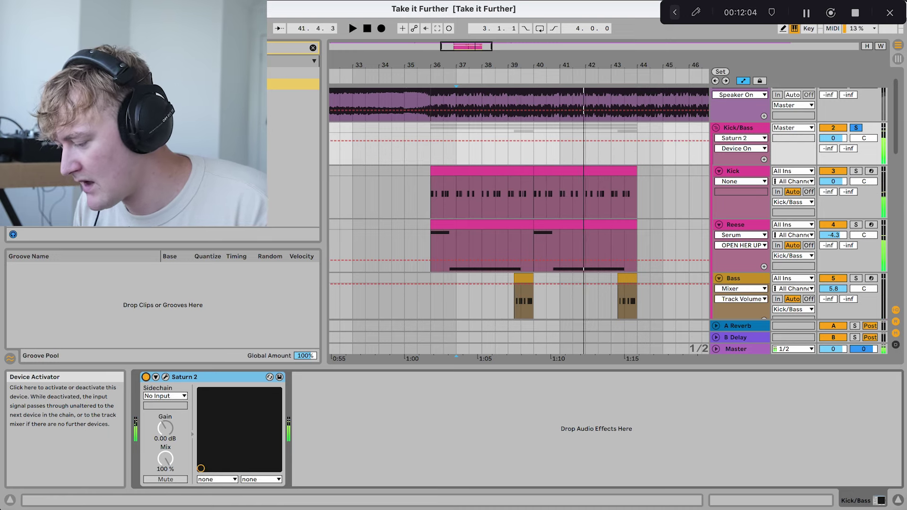
- Show the Drums group's Snare Room reverb, solo the group and audition it from bar 37
{"action": "key", "text": "super+alt+l"}
{"action": "scroll", "coordinate": [519, 265], "scroll_direction": "down", "scroll_amount": 5}
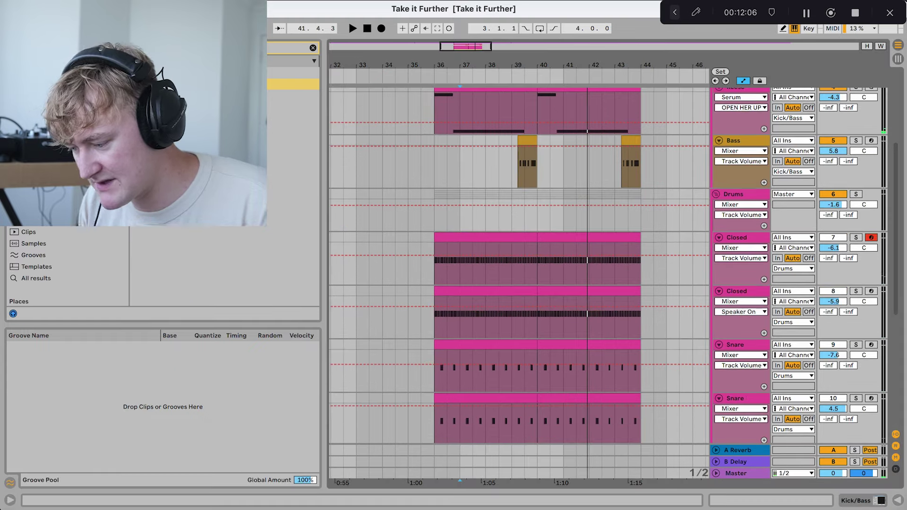
{"action": "double_click", "coordinate": [733, 194]}
{"action": "left_click", "coordinate": [855, 194]}
{"action": "key", "text": "space"}
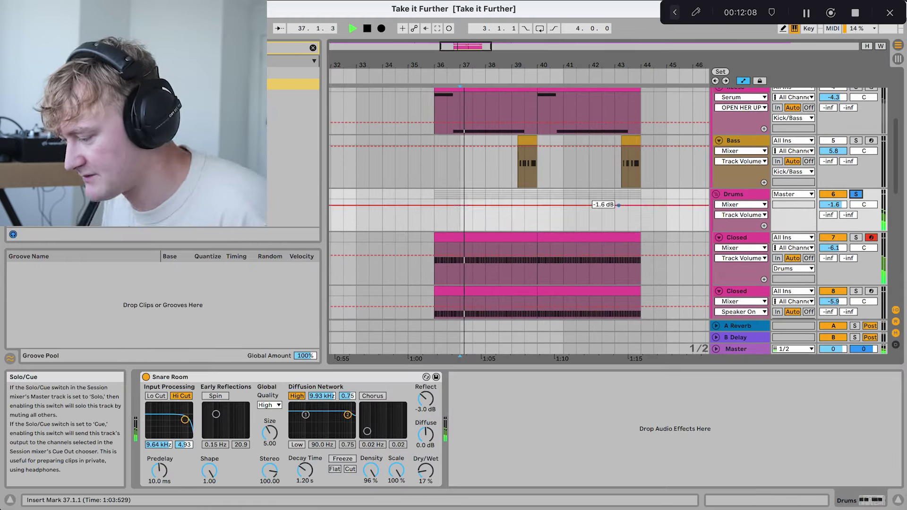
{"action": "scroll", "coordinate": [520, 222], "scroll_direction": "down", "scroll_amount": 5}
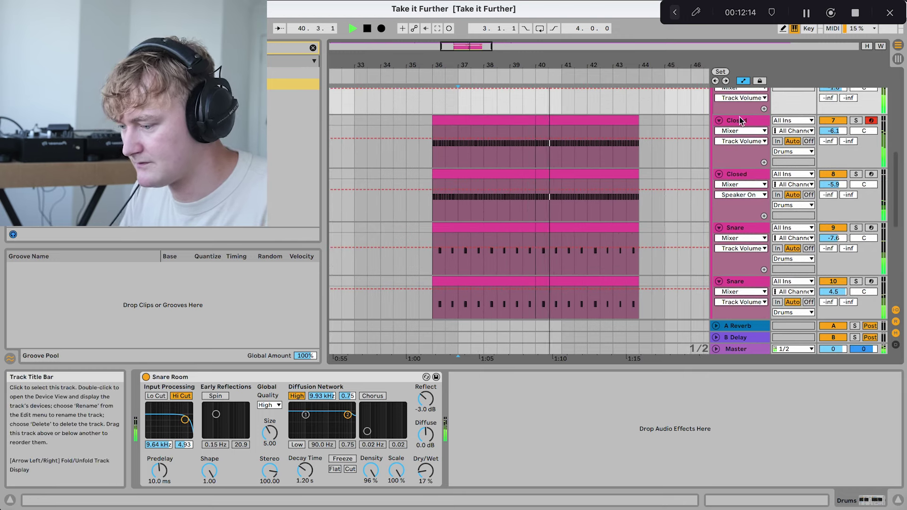
{"action": "key", "text": "space"}
- Solo the two Closed tracks and Snare tracks 9 and 10 one after another during playback
{"action": "left_click", "coordinate": [739, 121]}
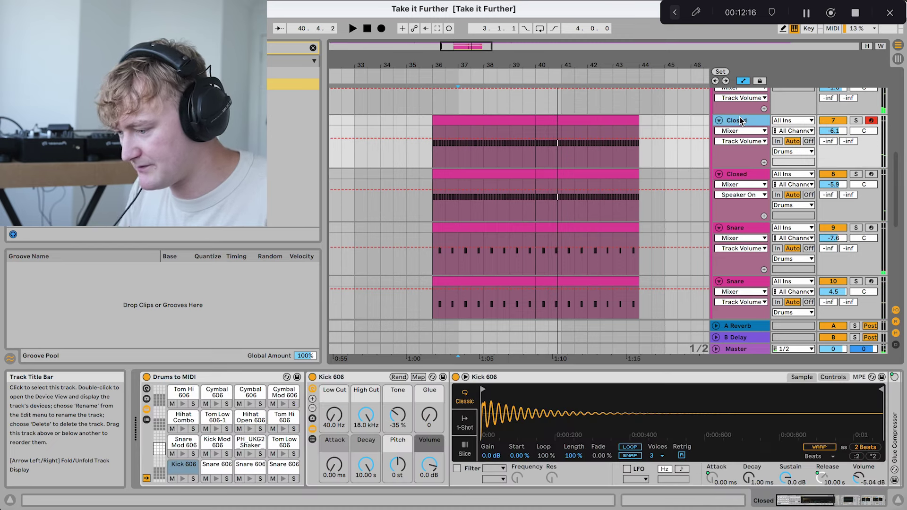
{"action": "left_click", "coordinate": [855, 120]}
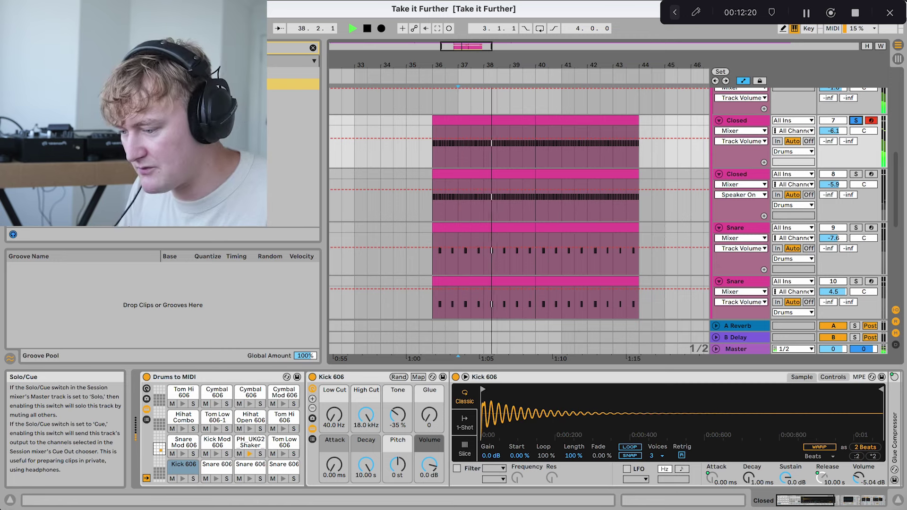
{"action": "left_click", "coordinate": [855, 174]}
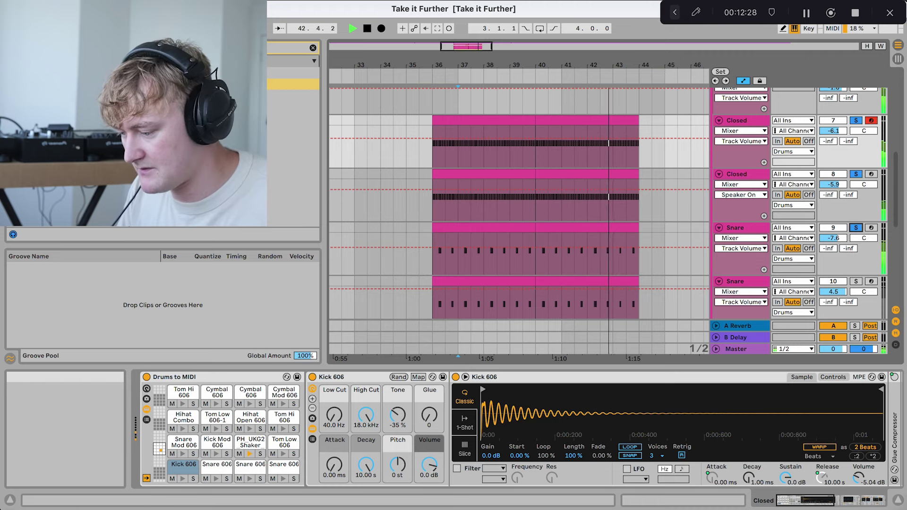
{"action": "left_click", "coordinate": [898, 499]}
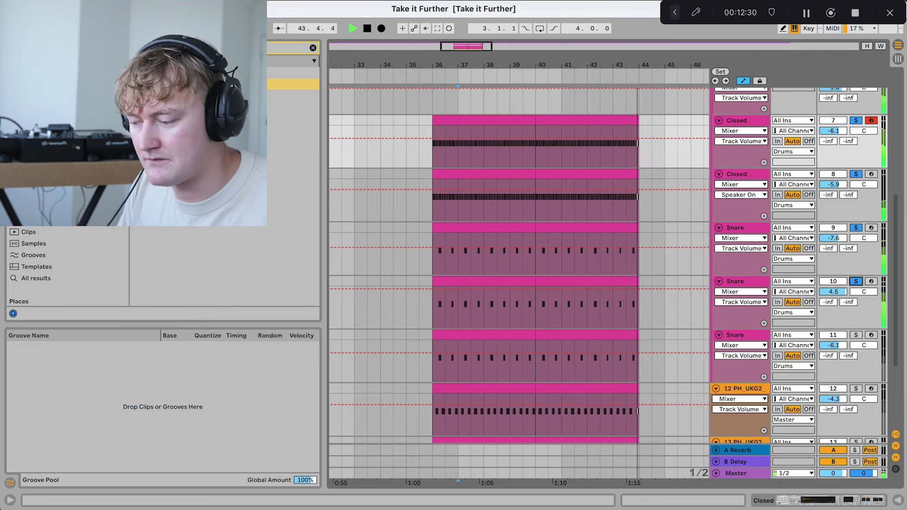
{"action": "left_click", "coordinate": [855, 282]}
{"action": "key", "text": "space"}
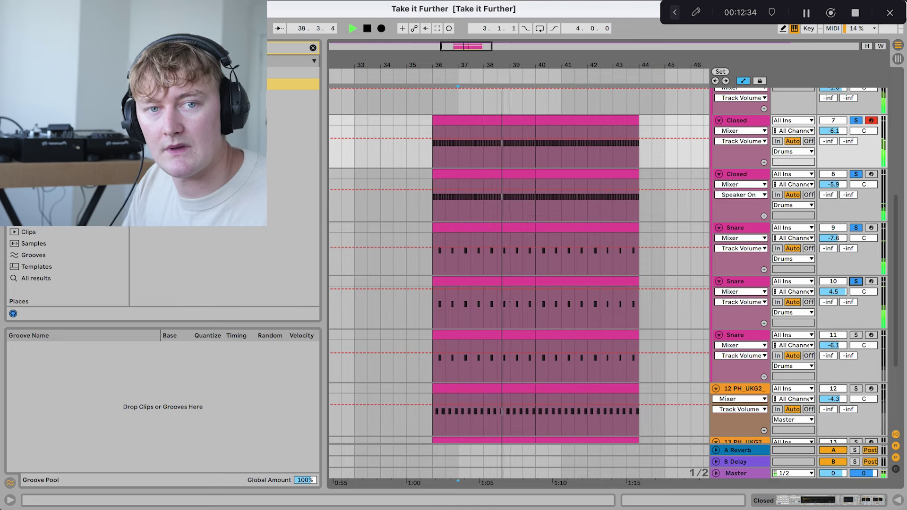
- Add Snare track 11 to the solo and examine its Amen 134BPM sample slice
{"action": "left_click", "coordinate": [855, 335]}
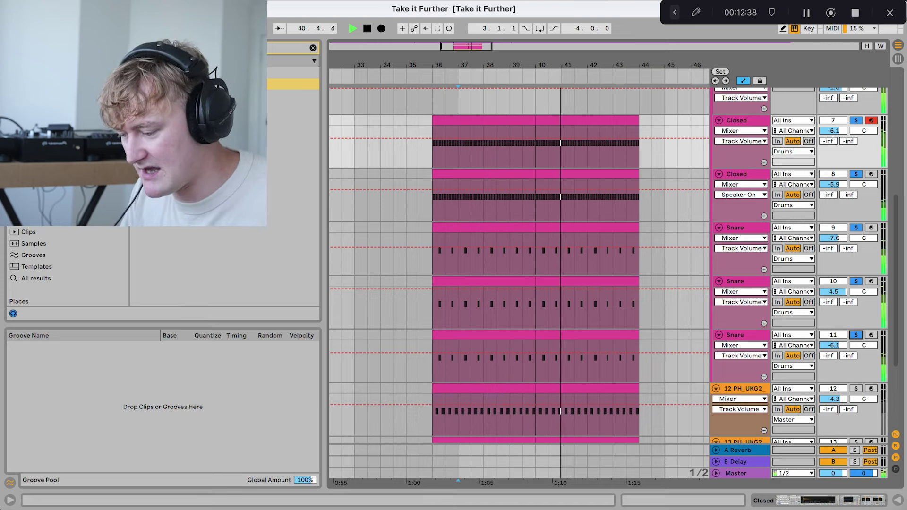
{"action": "double_click", "coordinate": [752, 335]}
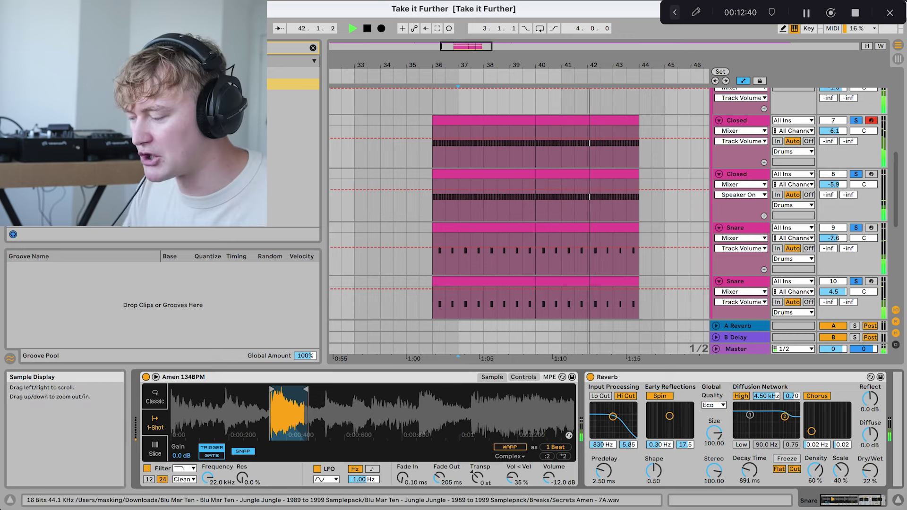
{"action": "left_click_drag", "start_coordinate": [271, 410], "coordinate": [340, 406]}
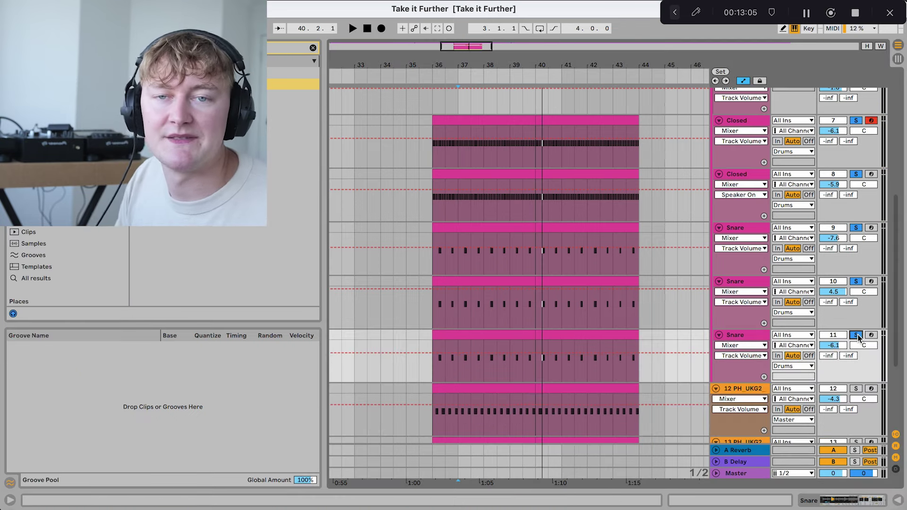
- Play the arrangement and add PH_UKG2 tracks 12 and 13 to the soloed drums
{"action": "key", "text": "space"}
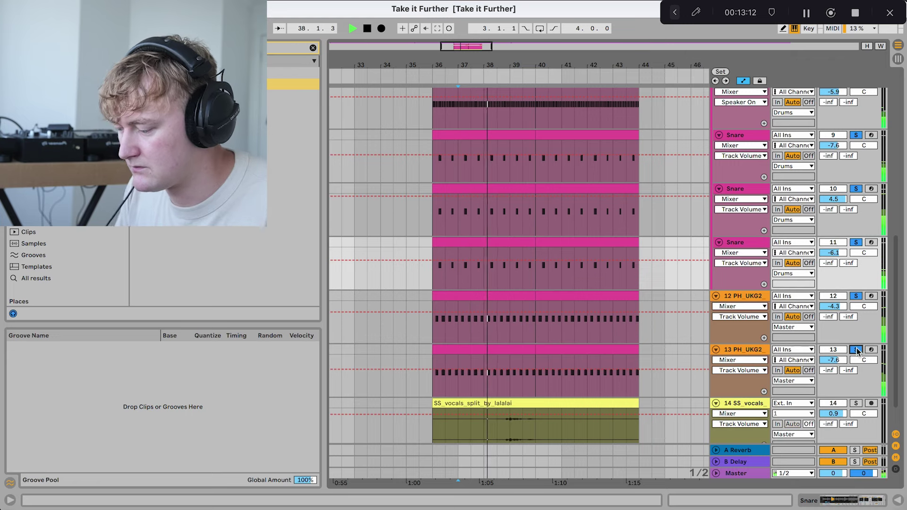
{"action": "left_click", "coordinate": [855, 350]}
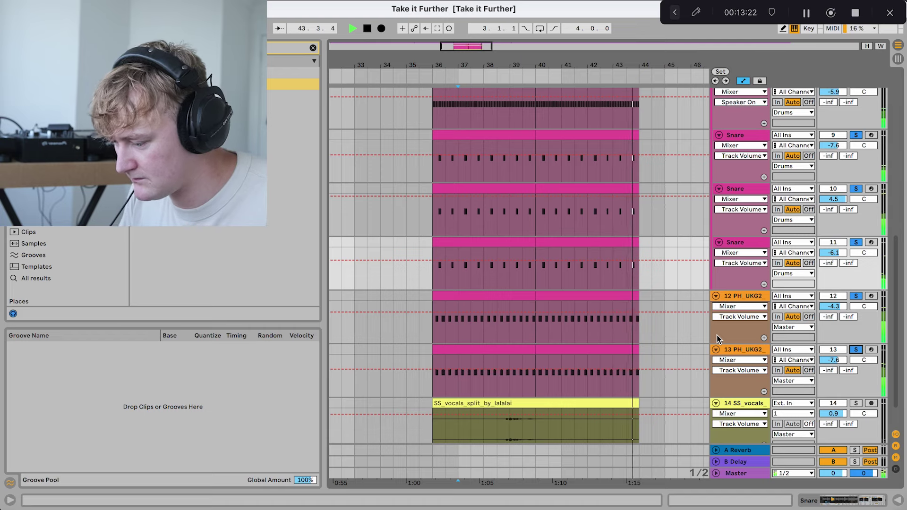
- Stop playback and show the devices on PH_UKG2 track 13, Snare track 11 and Closed track 7
{"action": "key", "text": "space"}
{"action": "double_click", "coordinate": [735, 348]}
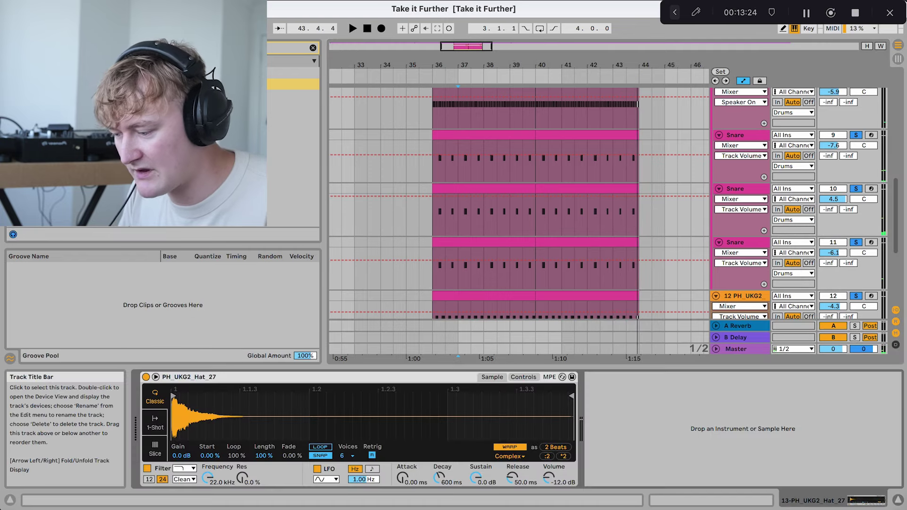
{"action": "left_click", "coordinate": [736, 242]}
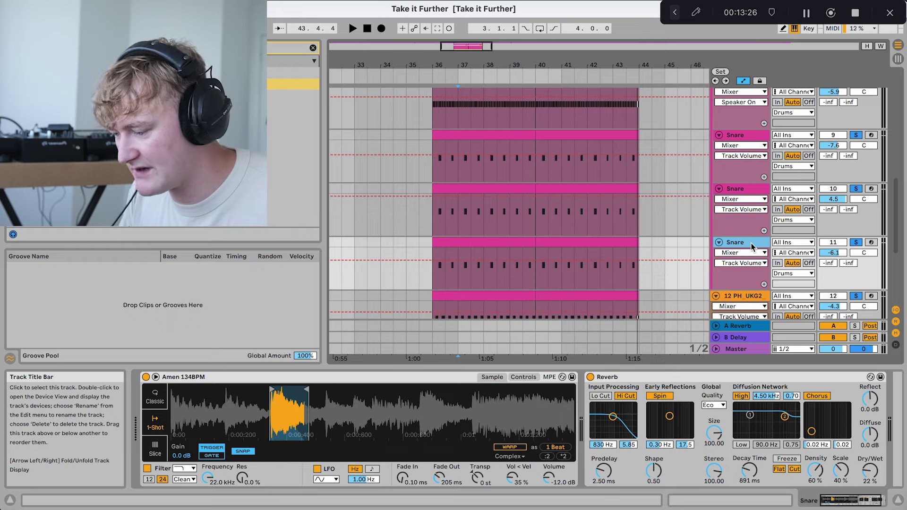
{"action": "key", "text": "Up"}
{"action": "key", "text": "Up"}
{"action": "key", "text": "Up"}
{"action": "key", "text": "Up"}
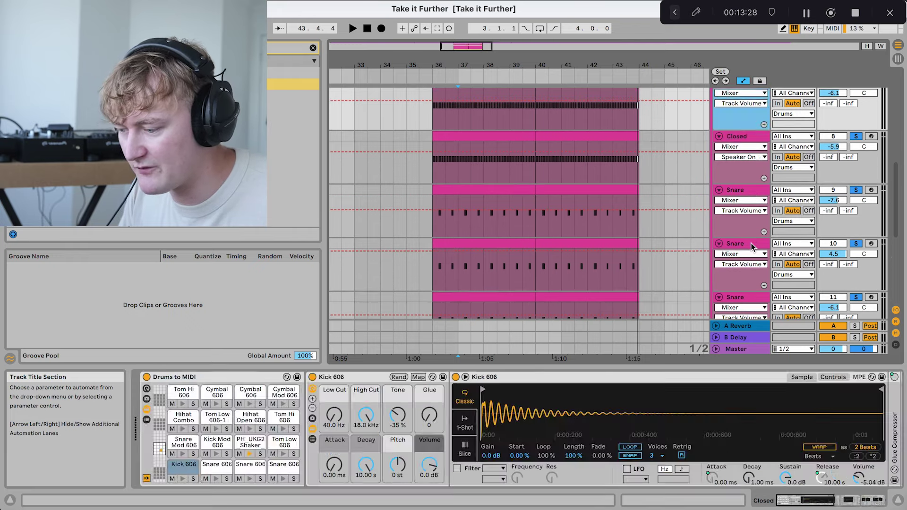
- Compare the sample and Reverb settings on Snare tracks 9, 10 and 11 one after another
{"action": "key", "text": "Down"}
{"action": "key", "text": "Down"}
{"action": "left_click", "coordinate": [736, 377]}
{"action": "scroll", "coordinate": [736, 401], "scroll_direction": "right", "scroll_amount": 4}
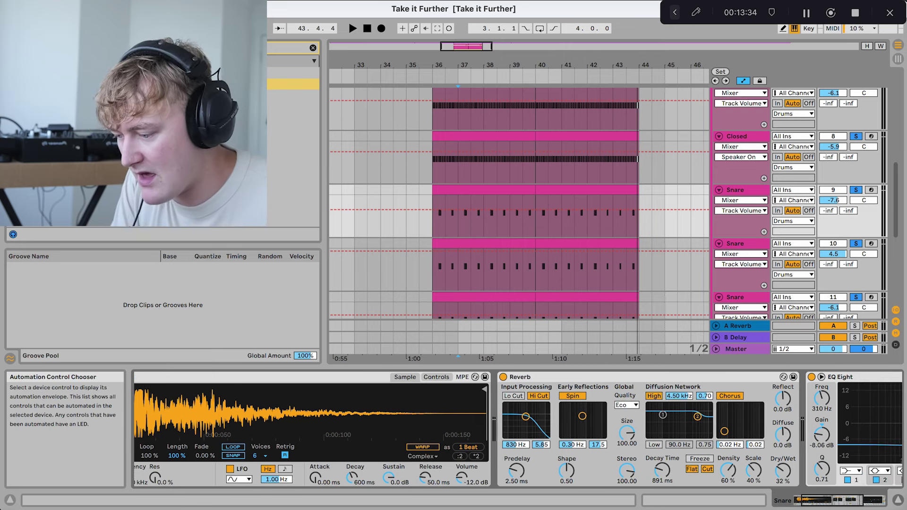
{"action": "left_click", "coordinate": [746, 243]}
{"action": "key", "text": "Down"}
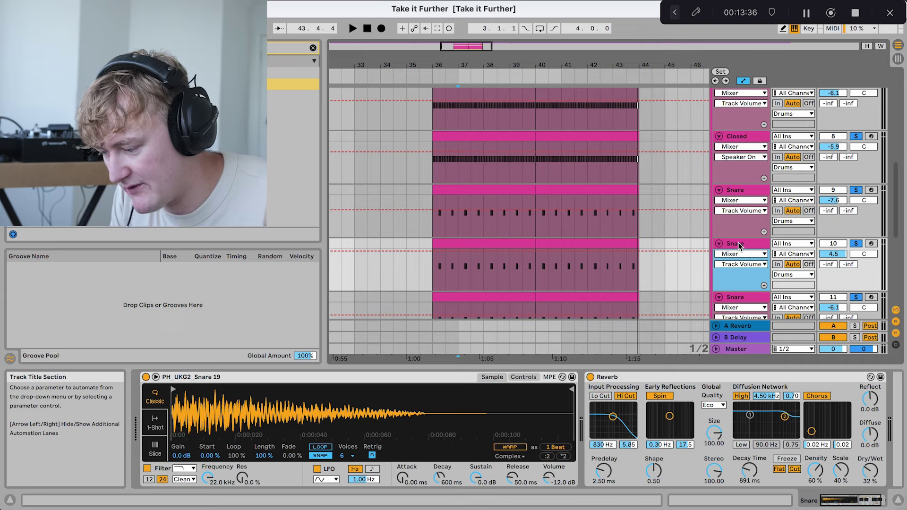
{"action": "key", "text": "Down"}
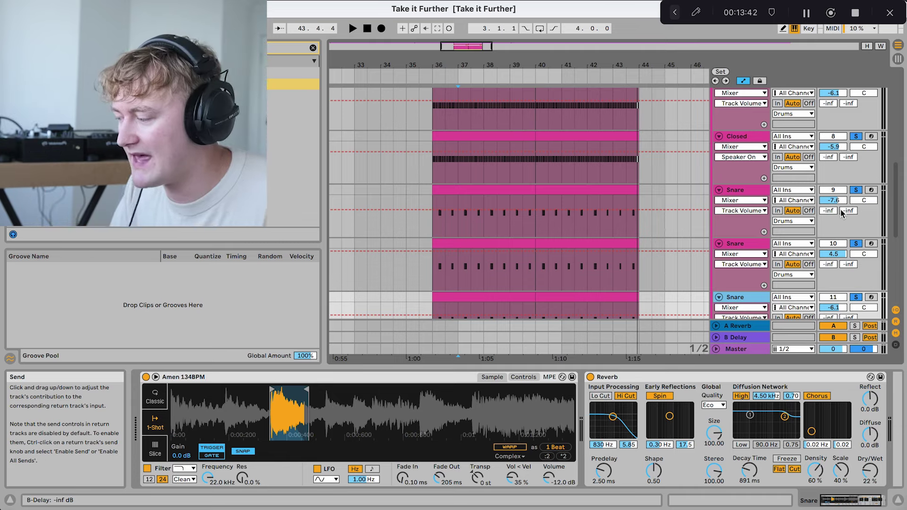
- Add the SS_vocals track to the soloed drums and play the arrangement from 38.3.1
{"action": "scroll", "coordinate": [647, 250], "scroll_direction": "up", "scroll_amount": 5}
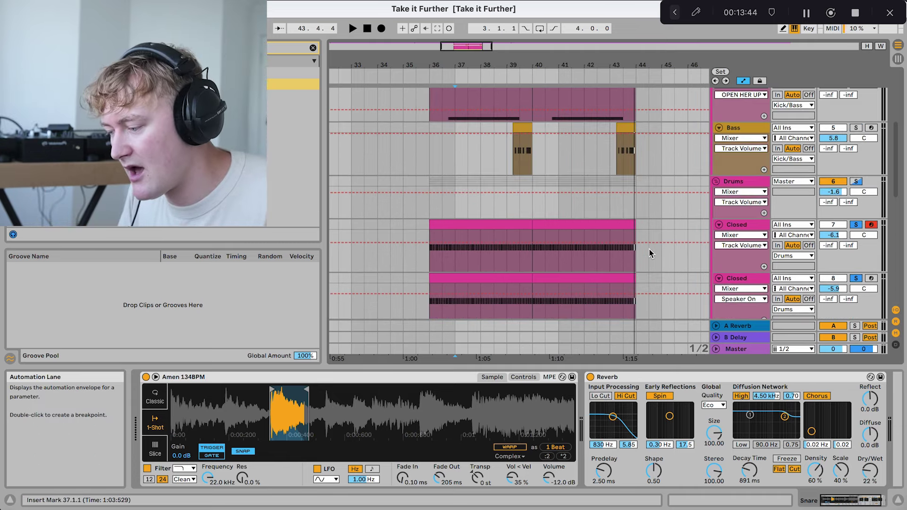
{"action": "scroll", "coordinate": [649, 249], "scroll_direction": "down", "scroll_amount": 7}
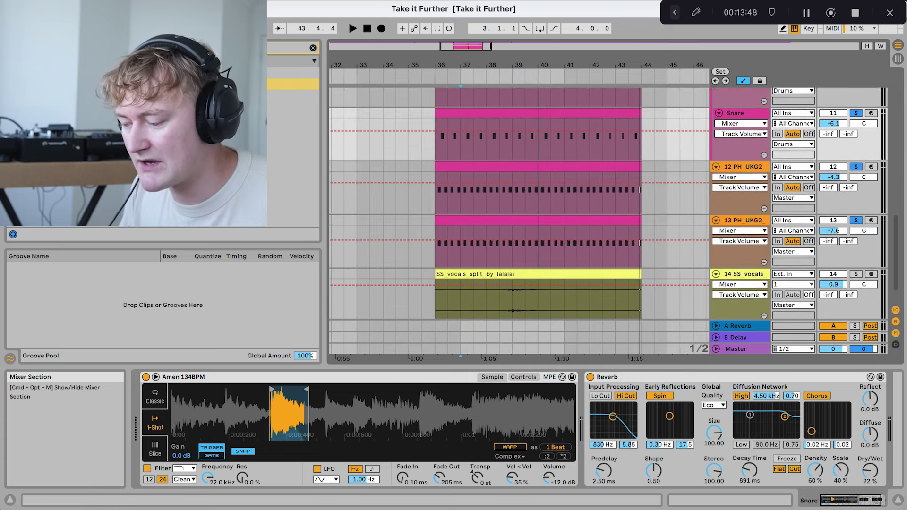
{"action": "scroll", "coordinate": [685, 238], "scroll_direction": "up", "scroll_amount": 2}
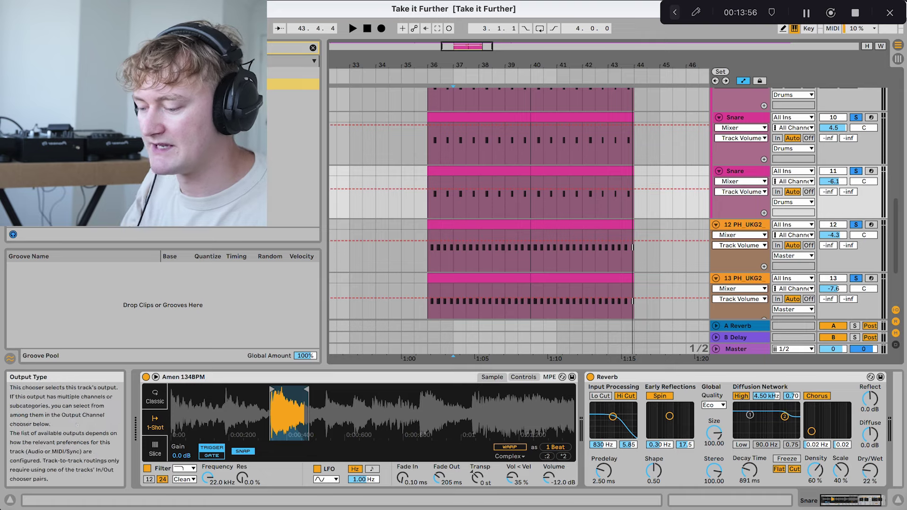
{"action": "scroll", "coordinate": [773, 226], "scroll_direction": "down", "scroll_amount": 1}
{"action": "scroll", "coordinate": [773, 227], "scroll_direction": "down", "scroll_amount": 3}
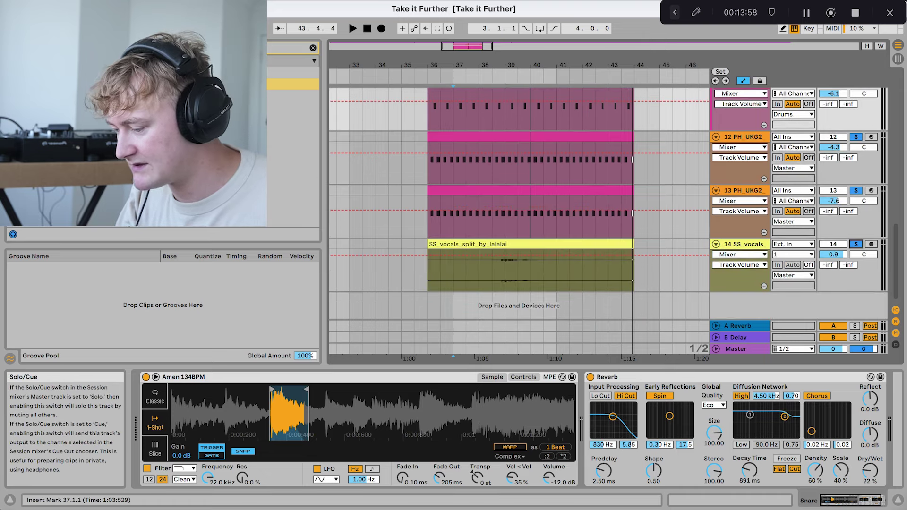
{"action": "left_click", "coordinate": [492, 272]}
{"action": "key", "text": "space"}
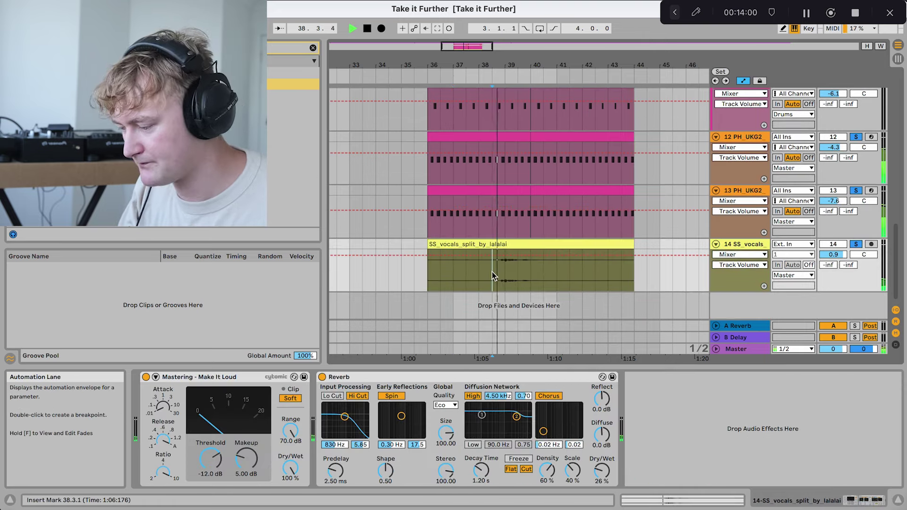